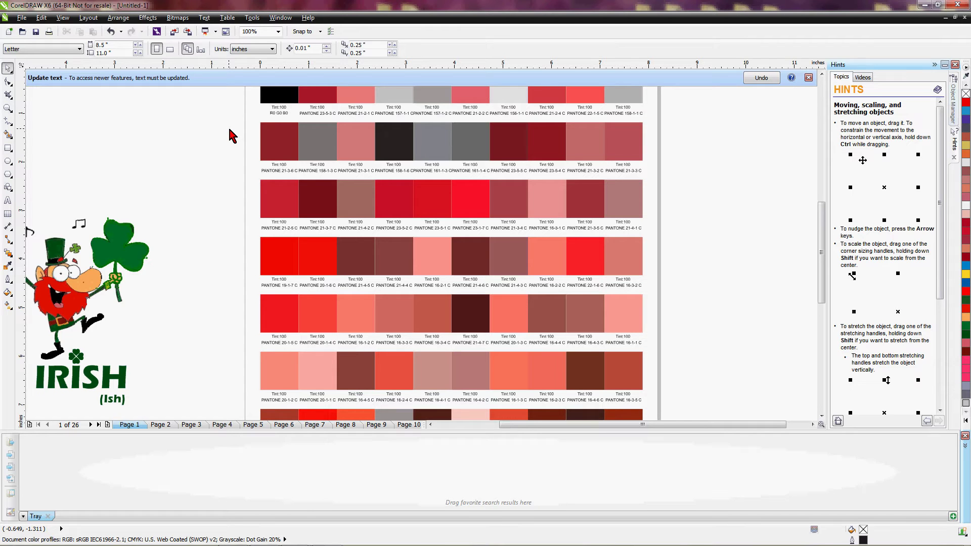
# Step: Dismiss the text update notice and look through the PANTONE swatch charts on pages 2 to 10
pyautogui.click(809, 78)
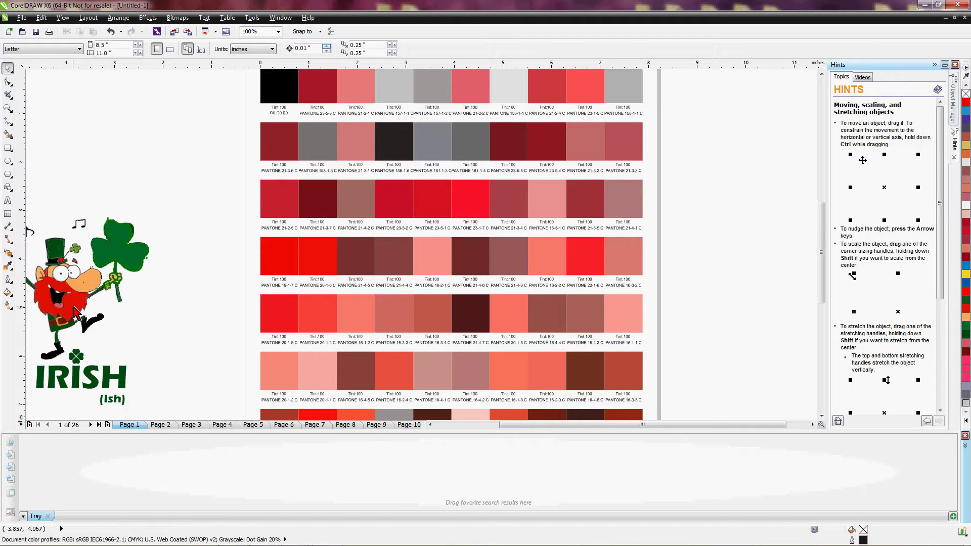
pyautogui.click(172, 425)
pyautogui.click(188, 426)
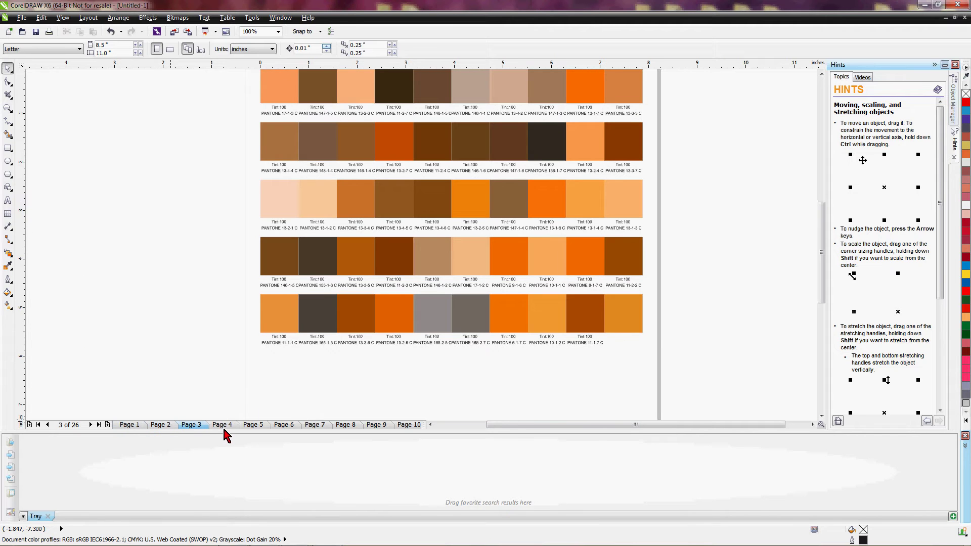
pyautogui.click(227, 428)
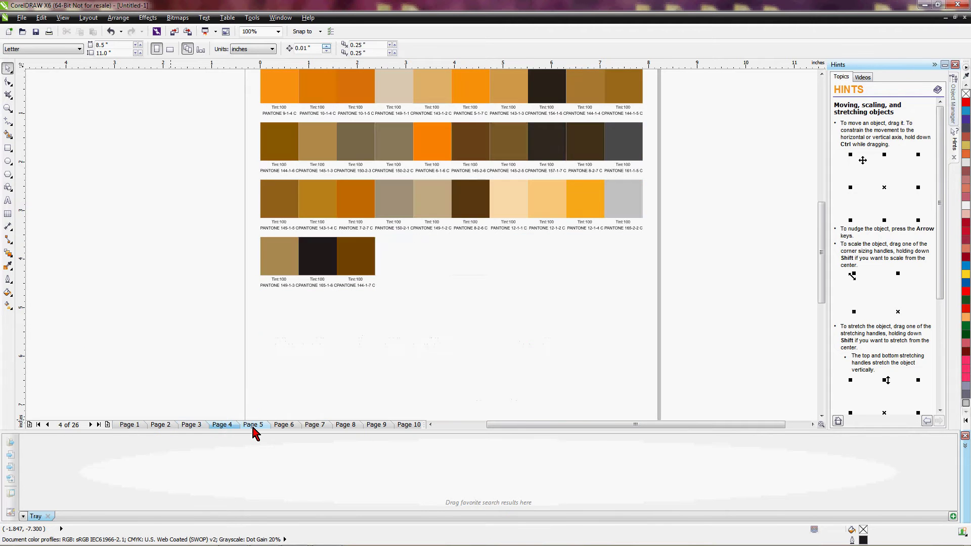
pyautogui.click(254, 428)
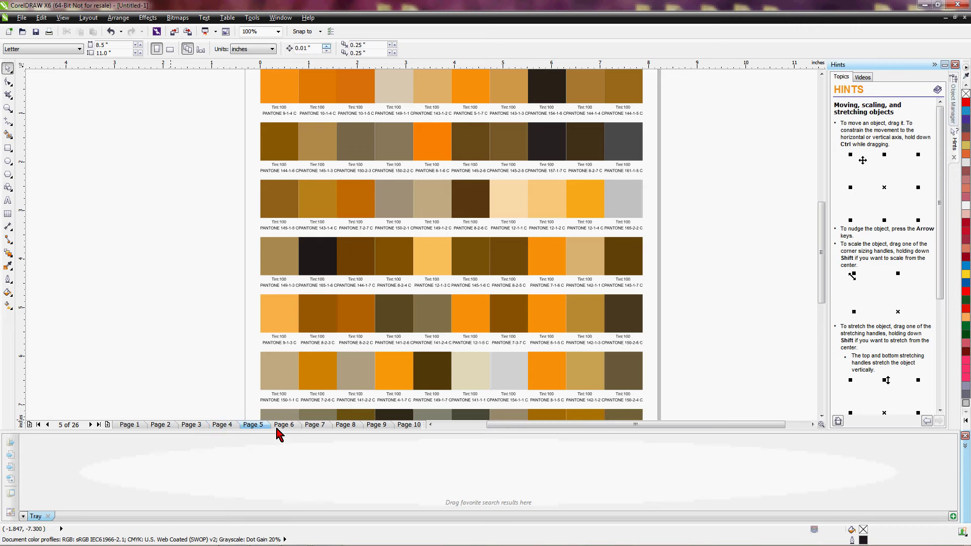
pyautogui.click(283, 428)
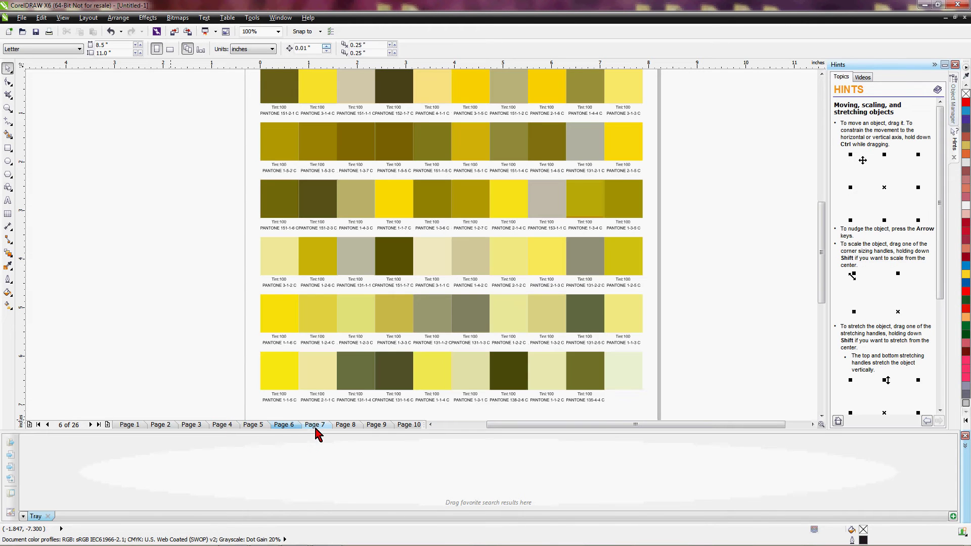
pyautogui.click(316, 426)
pyautogui.click(347, 427)
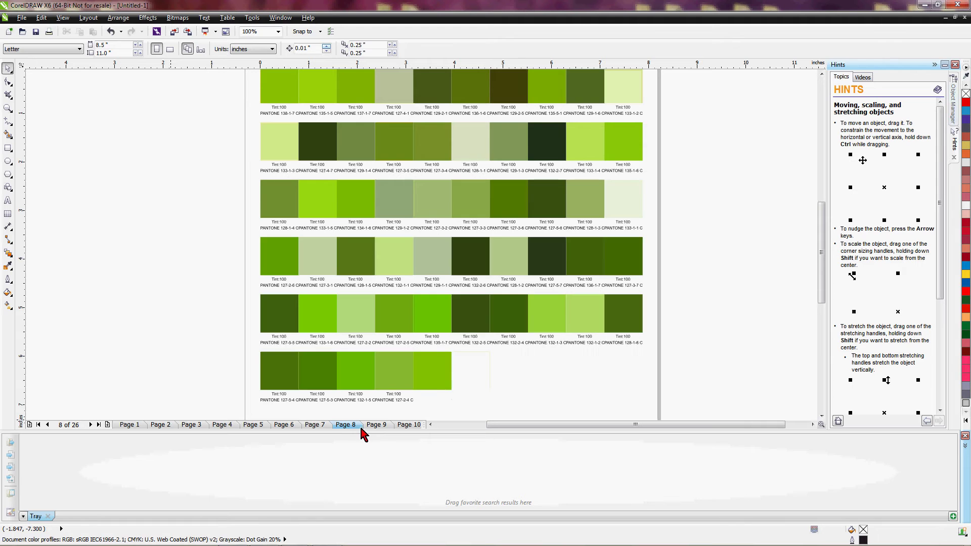
pyautogui.click(377, 427)
pyautogui.click(407, 427)
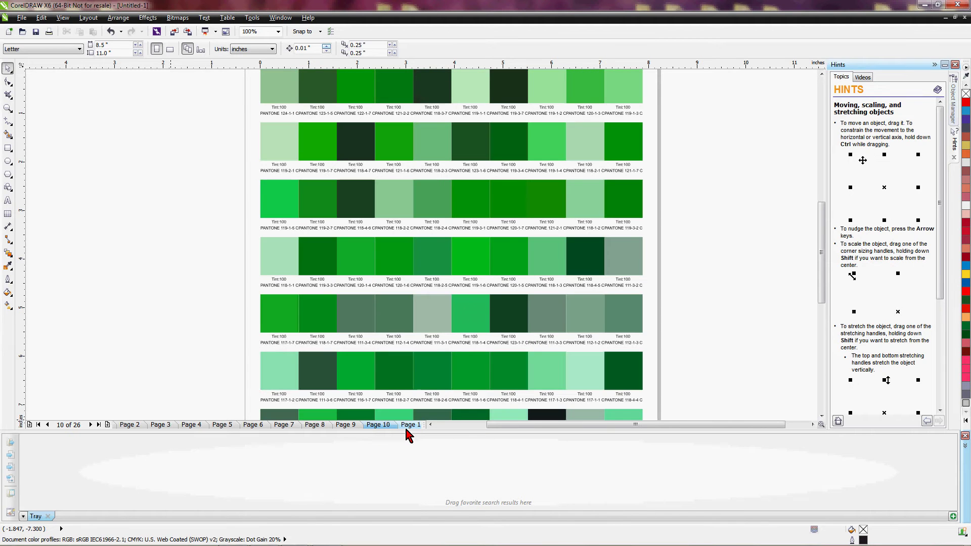
# Step: Look through the swatch charts from page 26 back to page 22 and return to page 1
pyautogui.click(100, 425)
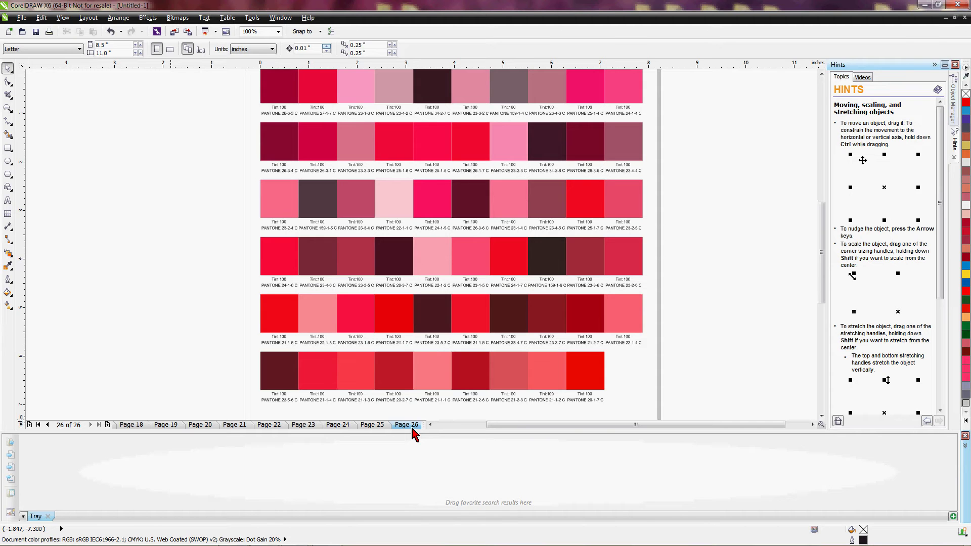
pyautogui.click(377, 427)
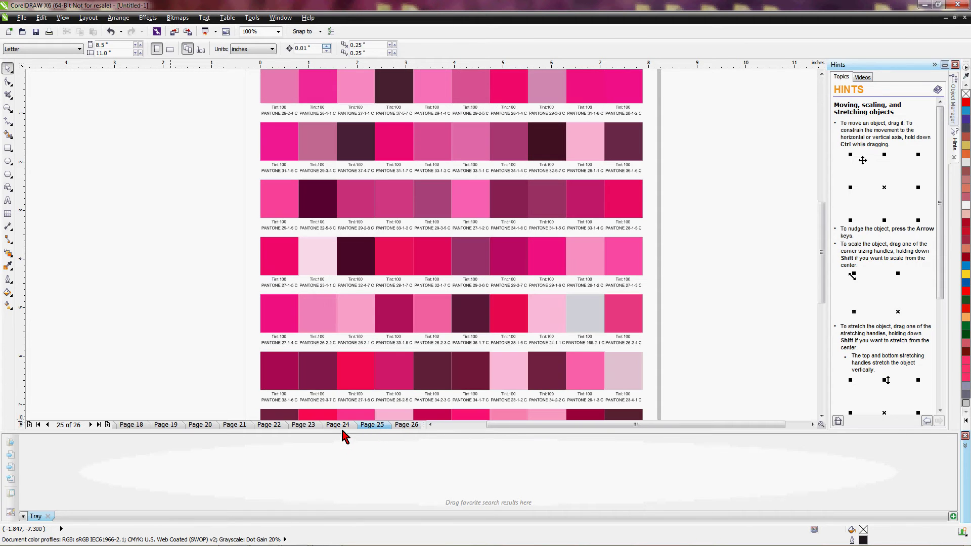
pyautogui.click(338, 426)
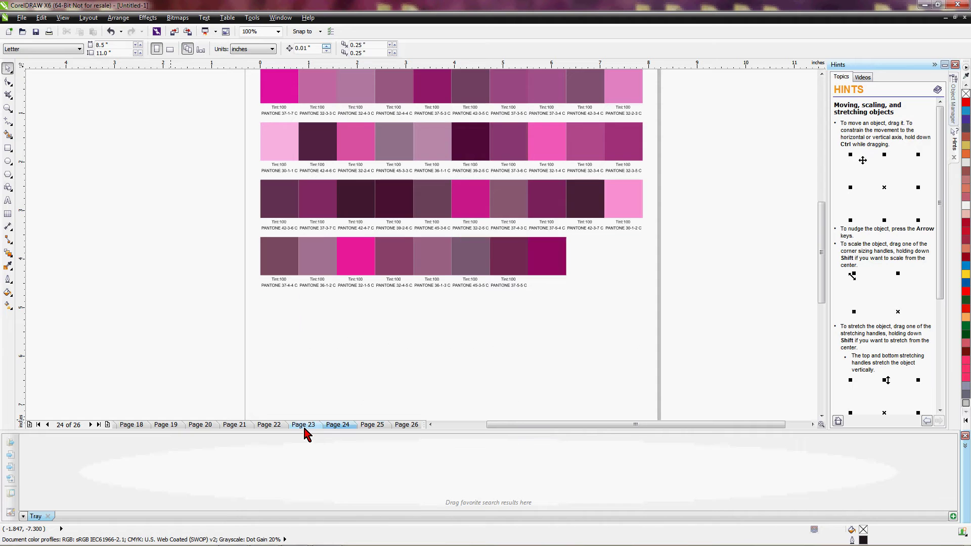
pyautogui.click(305, 428)
pyautogui.click(278, 428)
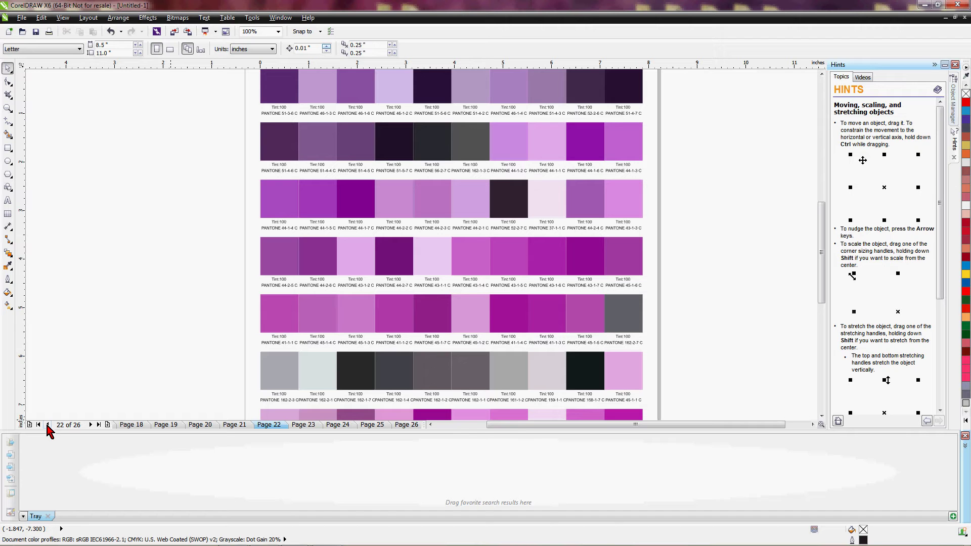
pyautogui.click(39, 425)
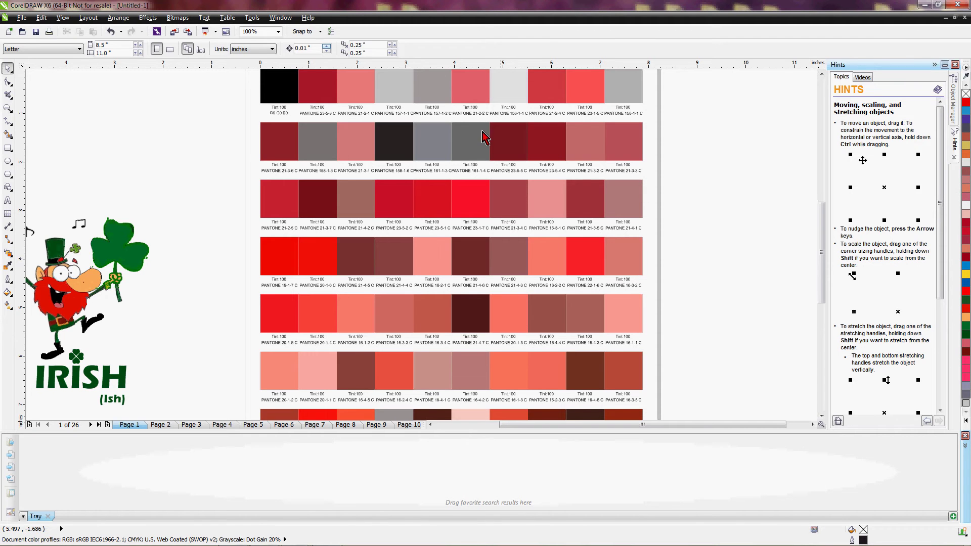
# Step: Look over the list of available color palettes without changing the selection
pyautogui.click(281, 18)
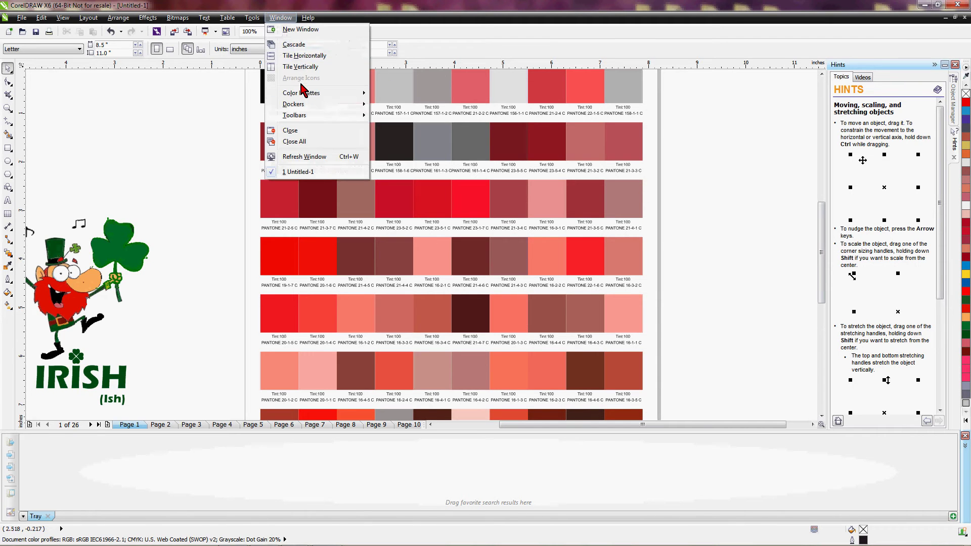
pyautogui.moveTo(305, 95)
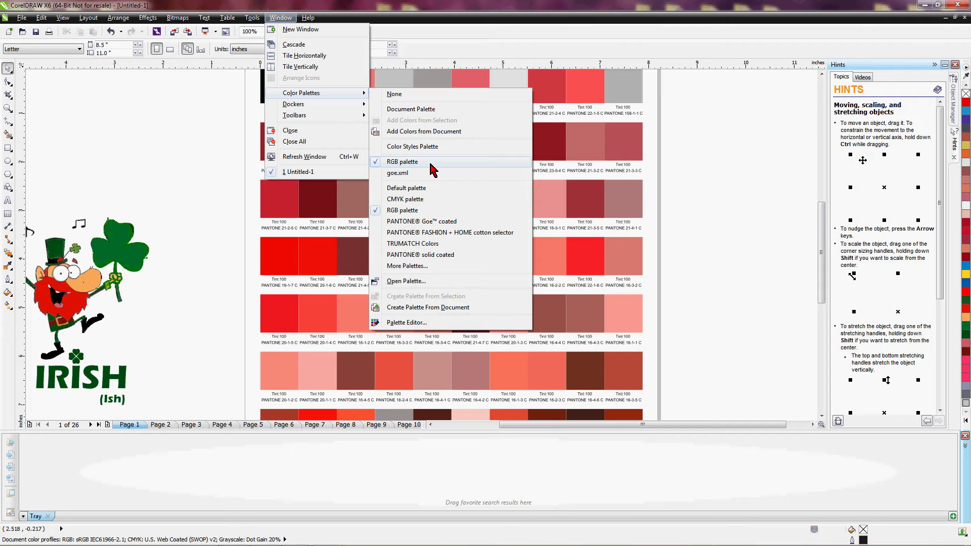
pyautogui.click(281, 17)
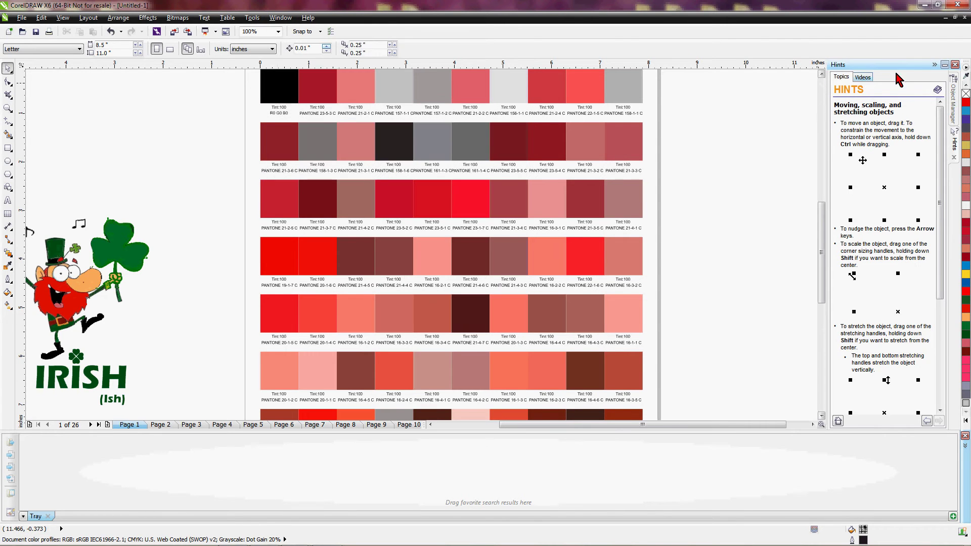
# Step: Sample the red of the leprechaun's beard into the color palette with the eyedropper and check the expanded palette
pyautogui.click(967, 76)
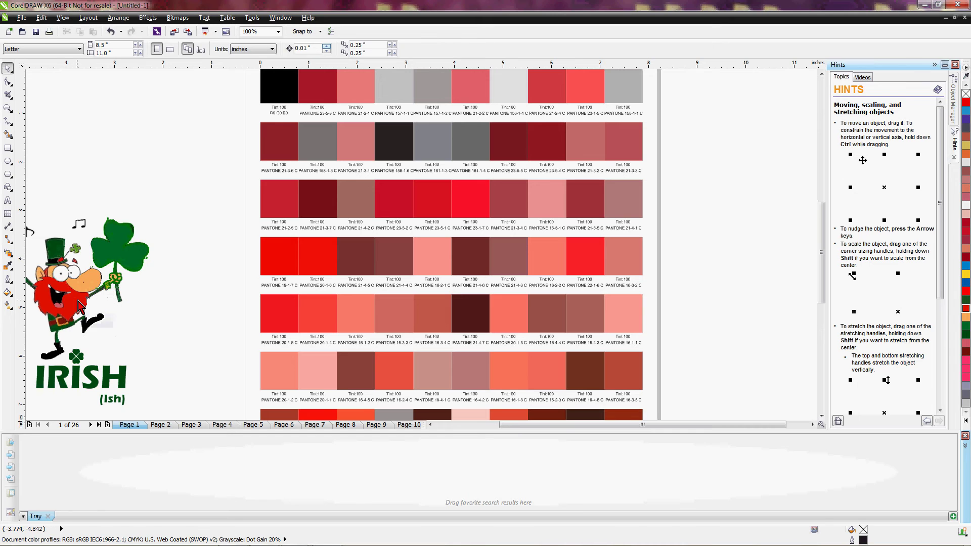
pyautogui.click(79, 303)
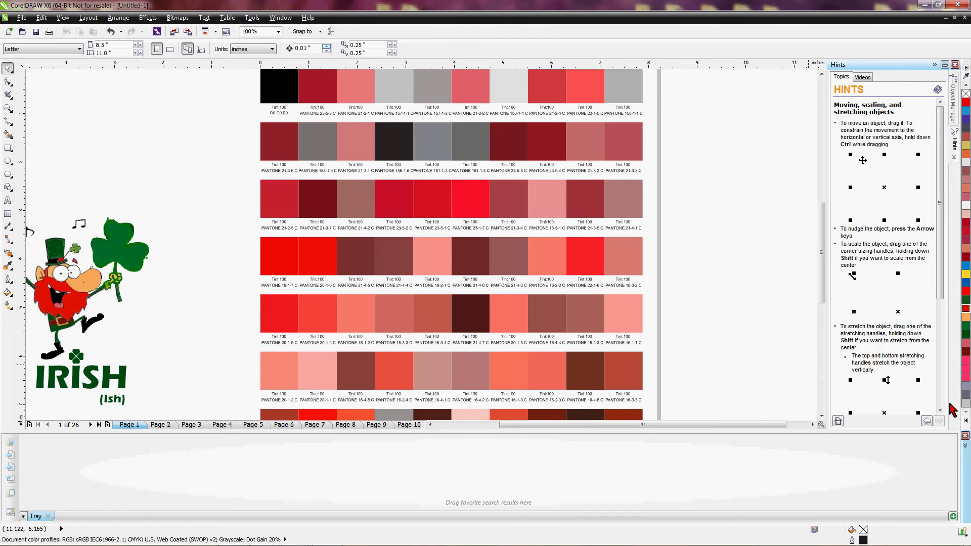
pyautogui.click(967, 421)
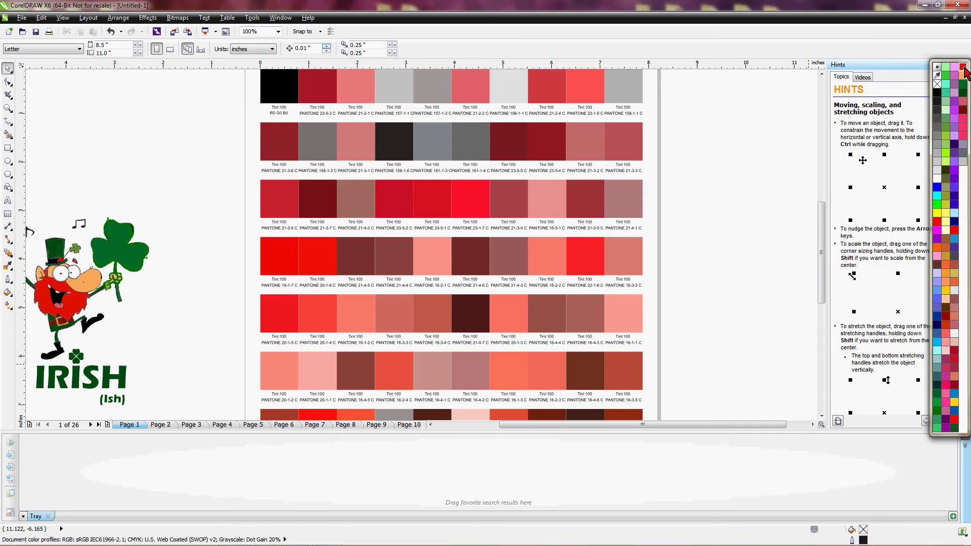
pyautogui.click(756, 138)
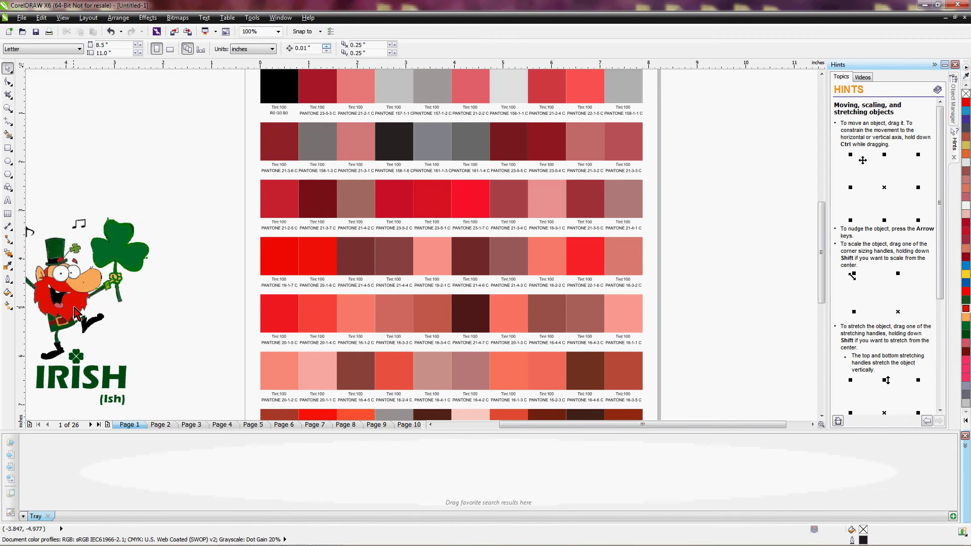
pyautogui.click(966, 425)
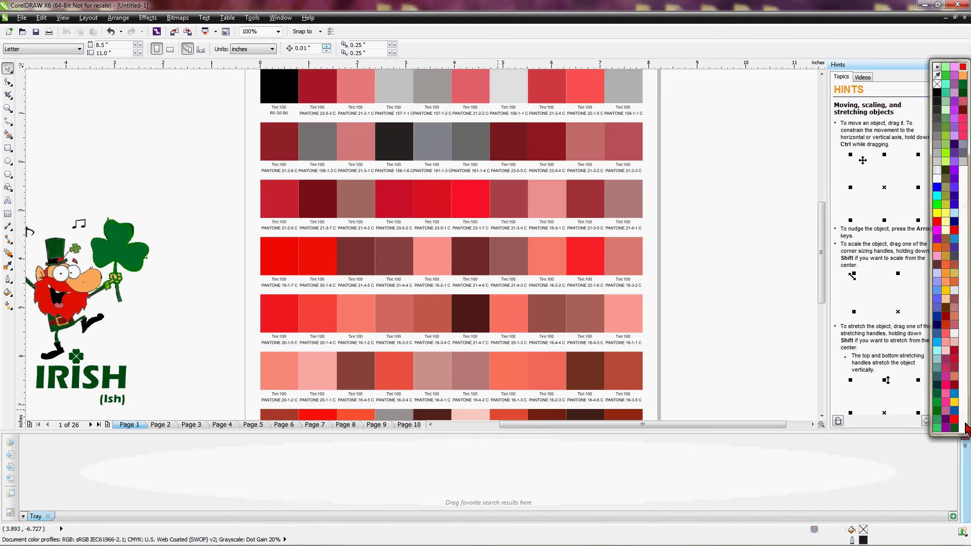
pyautogui.click(962, 70)
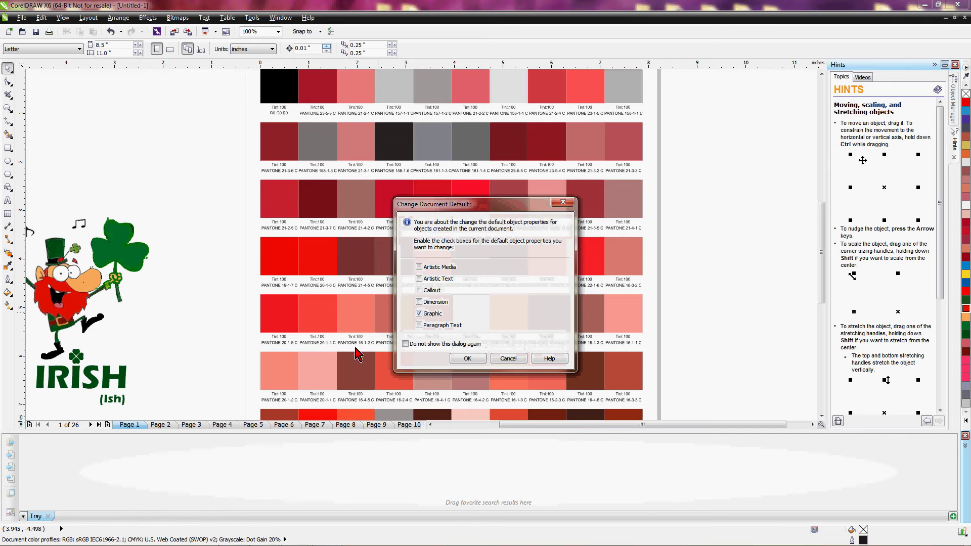
pyautogui.click(508, 360)
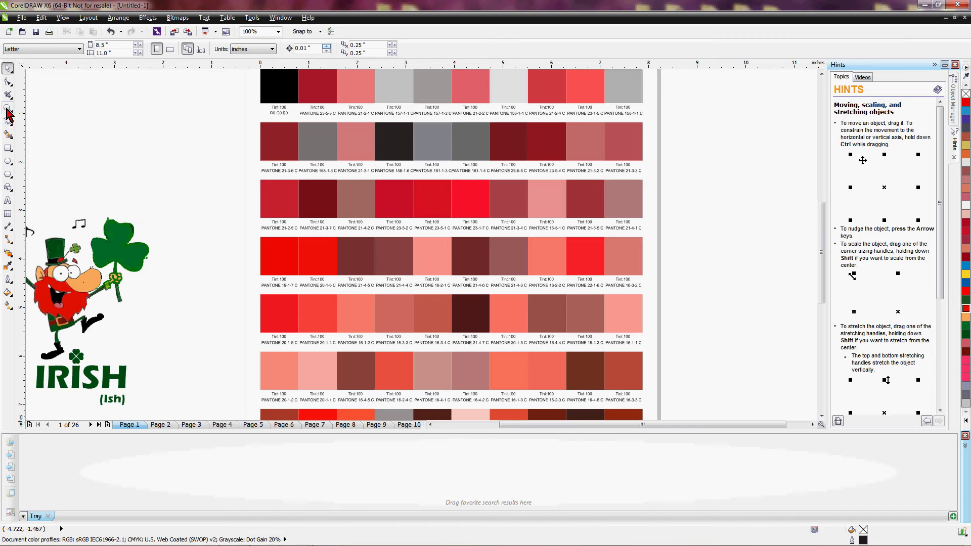
# Step: Draw a near-circular ellipse about 1.72 by 1.77 inches above the leprechaun and fill it with the sampled red
pyautogui.click(9, 161)
pyautogui.moveTo(108, 100); pyautogui.dragTo(193, 190)
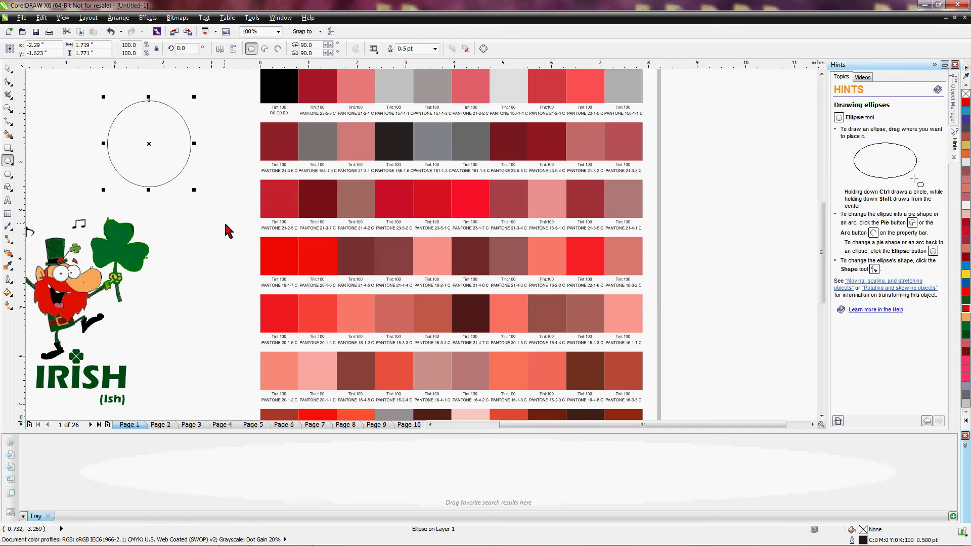
pyautogui.click(966, 424)
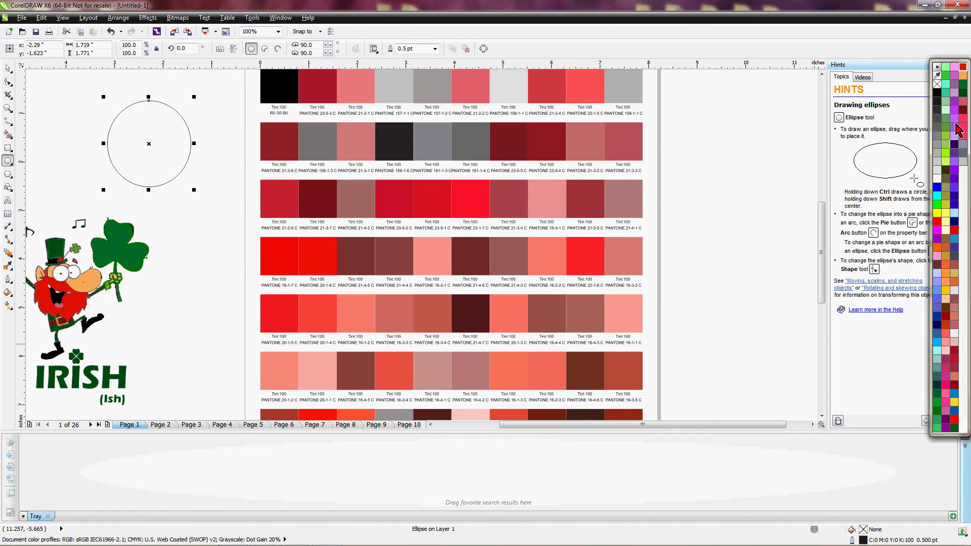
pyautogui.click(964, 67)
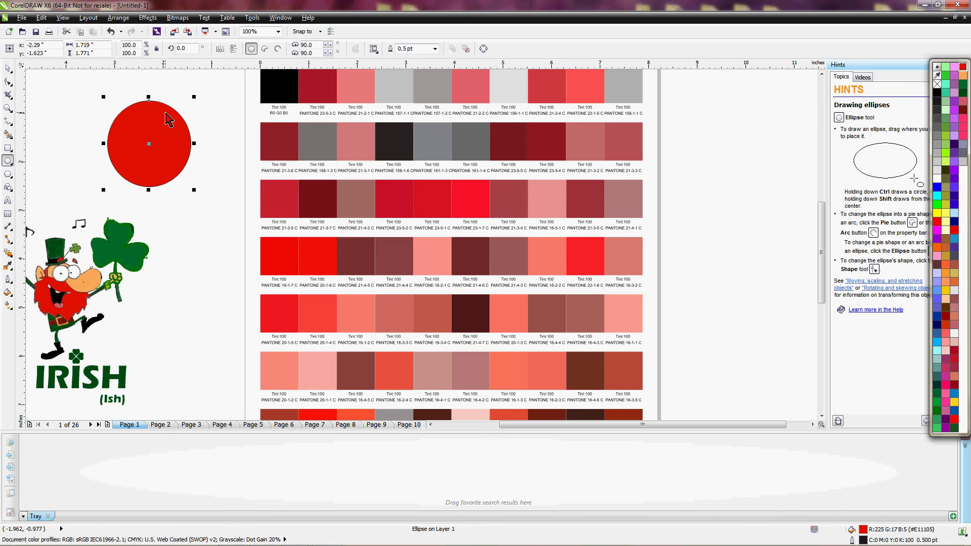
# Step: Try the sampled red on the circle's outline, remove the outline completely and deselect the circle
pyautogui.rightClick(965, 68)
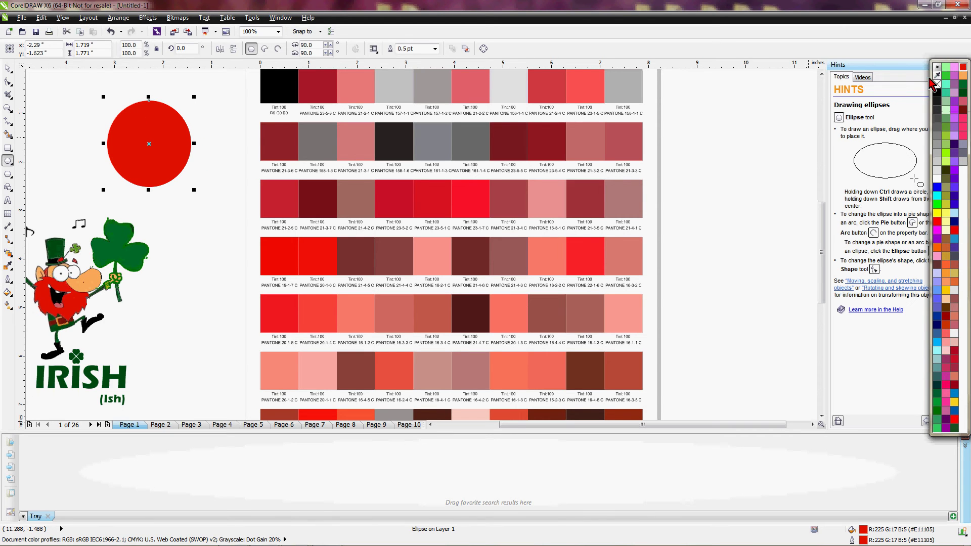
pyautogui.rightClick(938, 84)
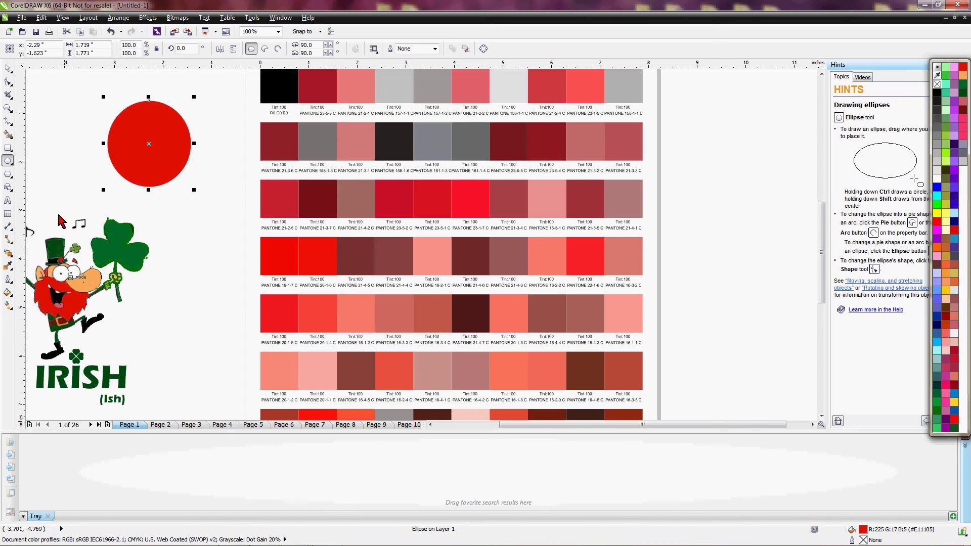
pyautogui.click(7, 67)
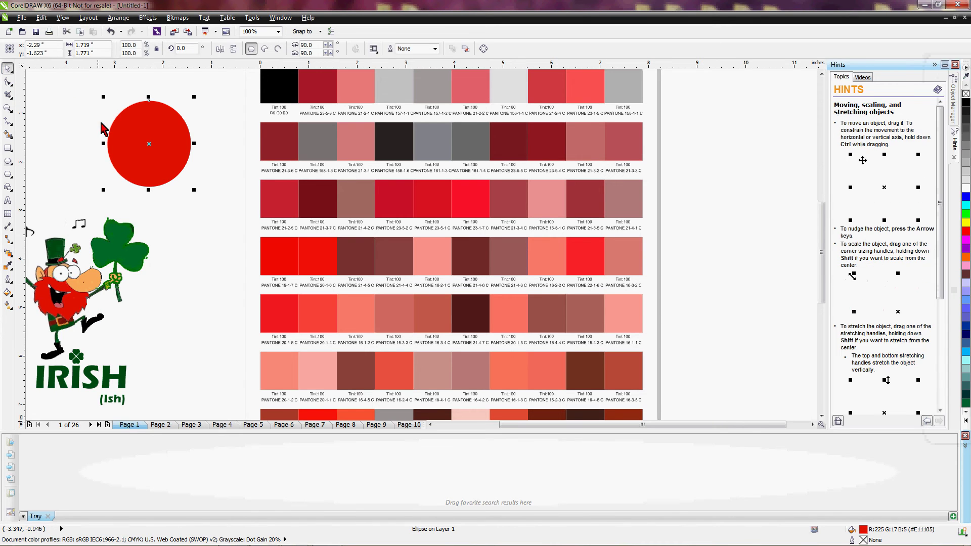
pyautogui.click(222, 147)
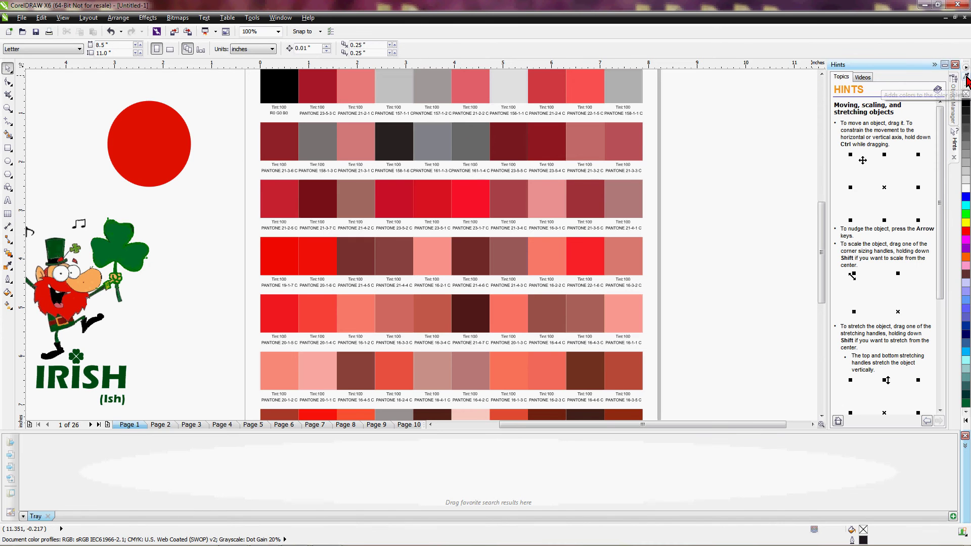
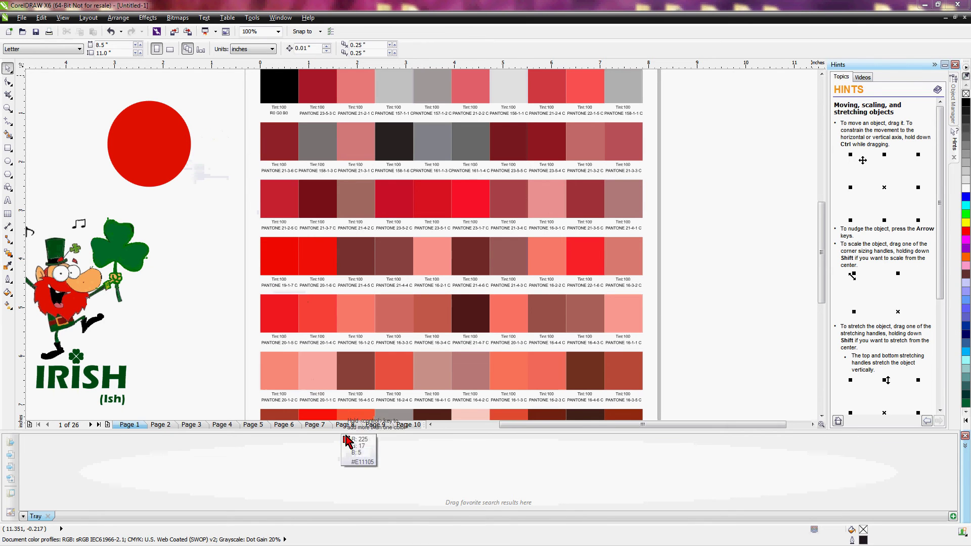
# Step: Leave the eyedropper and compare the fill colors of the red circle and the leprechaun's beard
pyautogui.click(9, 68)
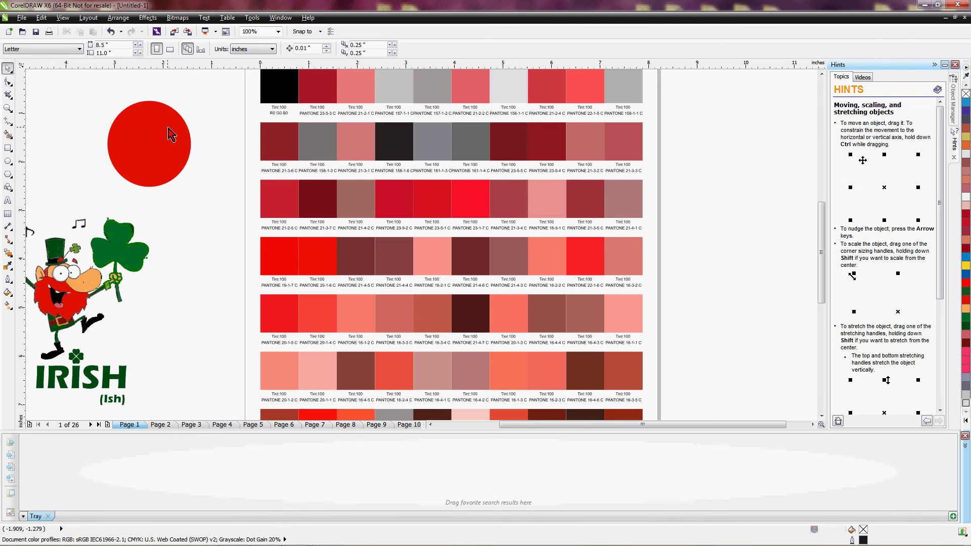
pyautogui.click(175, 139)
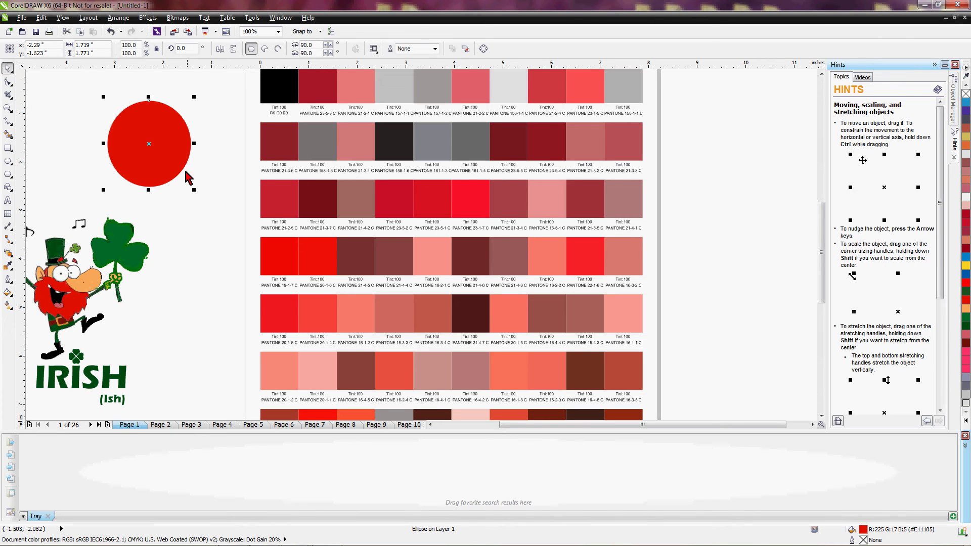
pyautogui.click(69, 172)
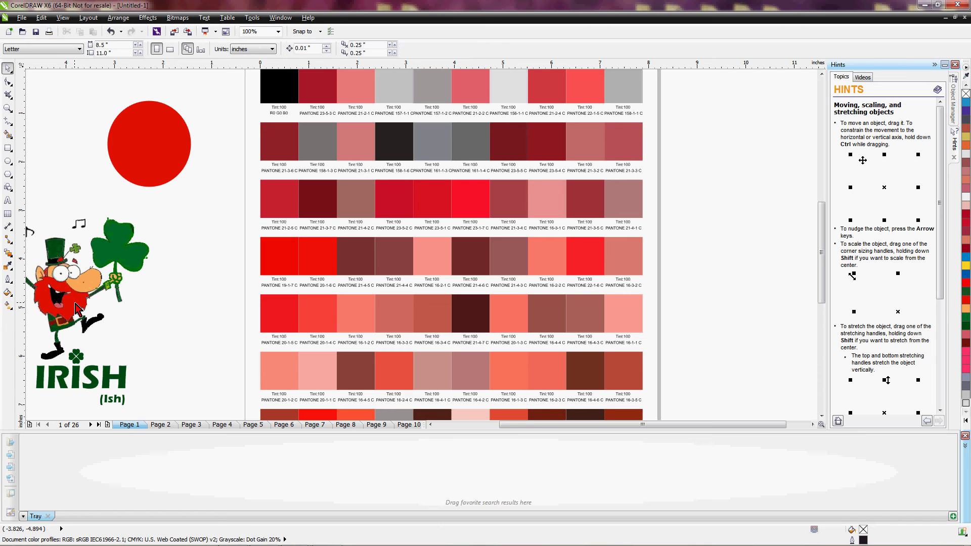
pyautogui.click(79, 307)
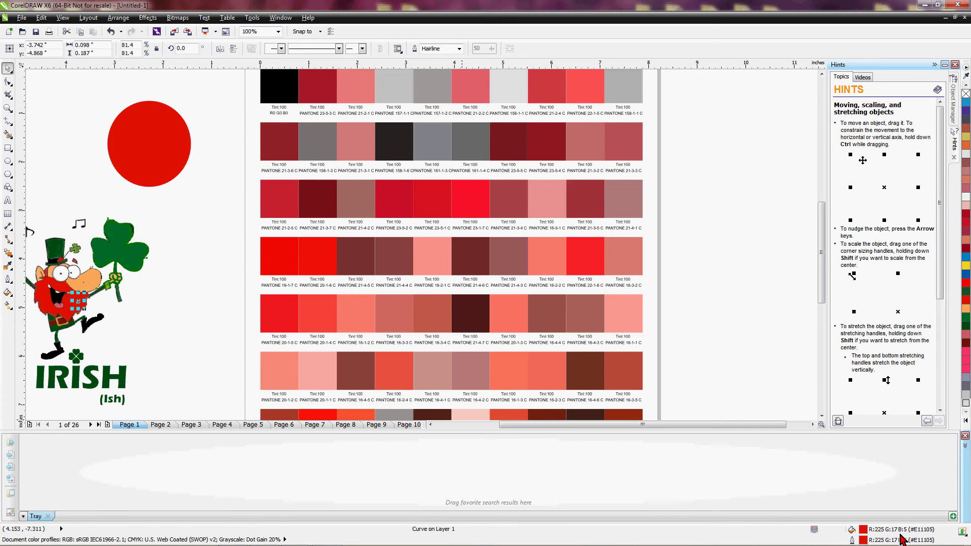
pyautogui.click(150, 141)
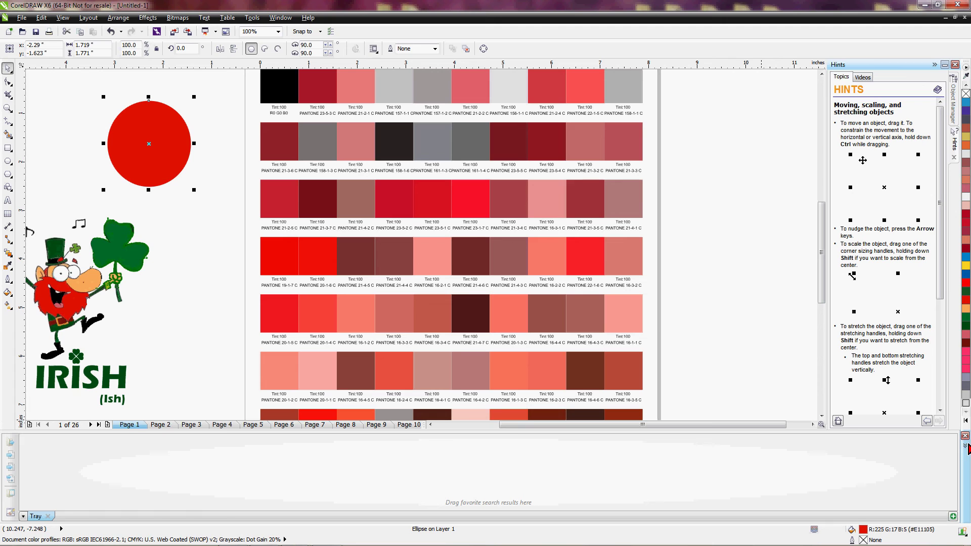
# Step: Try the sampled red as the circle's outline from the expanded palette and remove the outline again
pyautogui.click(966, 421)
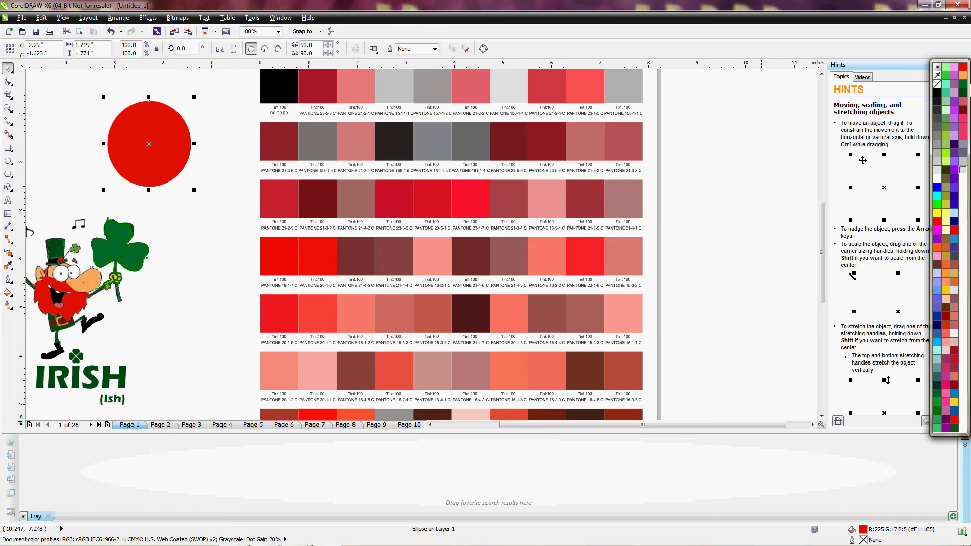
pyautogui.rightClick(962, 69)
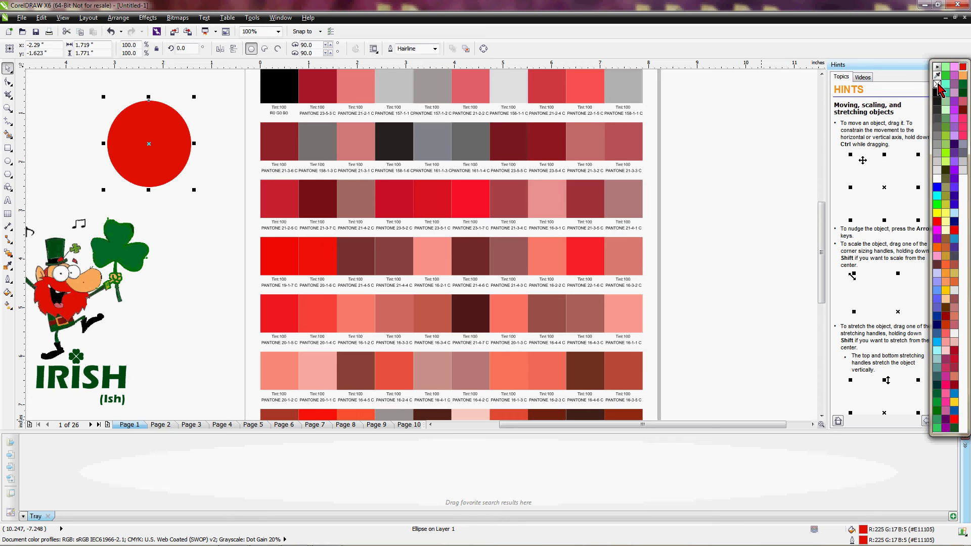
pyautogui.rightClick(938, 84)
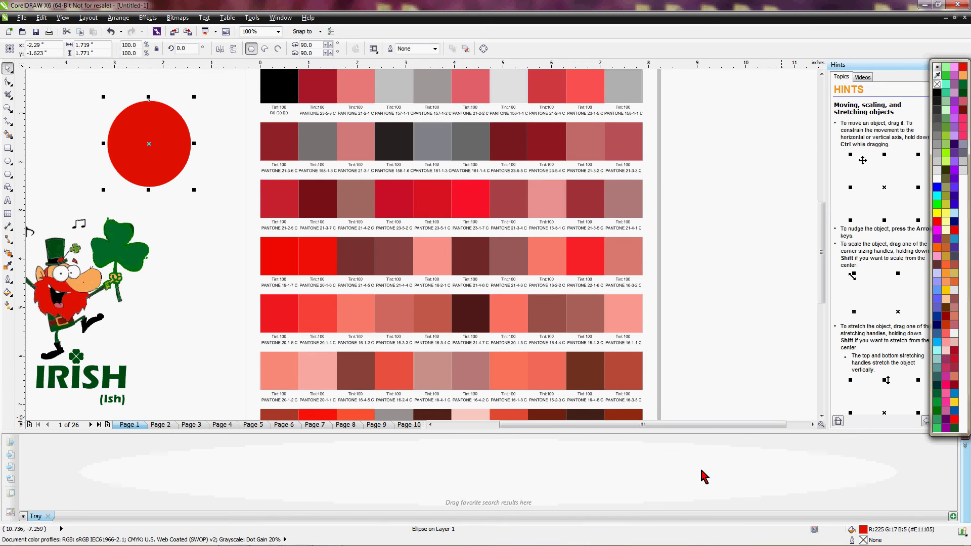
# Step: Open the circle's Uniform Fill settings beside the swatch chart and switch the palette to Document Palette
pyautogui.doubleClick(863, 530)
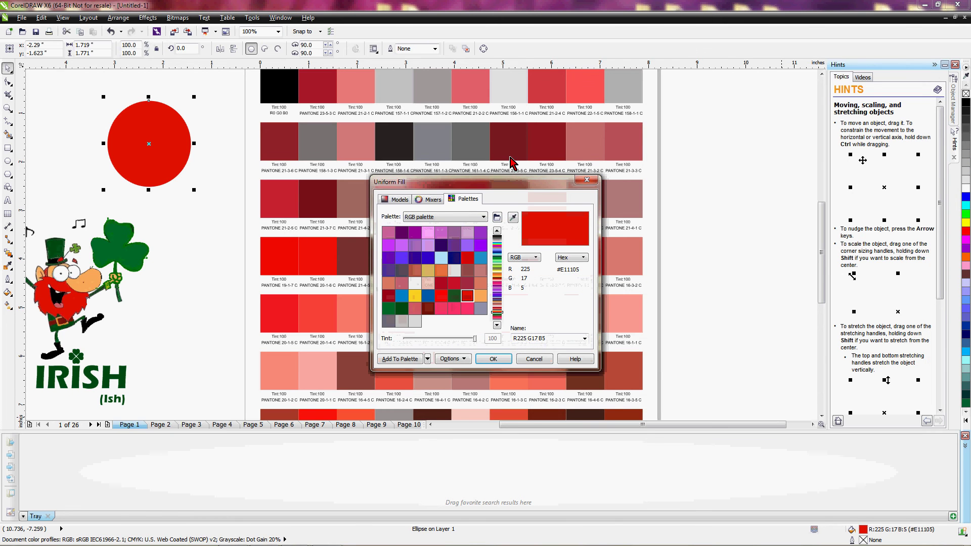
pyautogui.moveTo(555, 199); pyautogui.dragTo(703, 152)
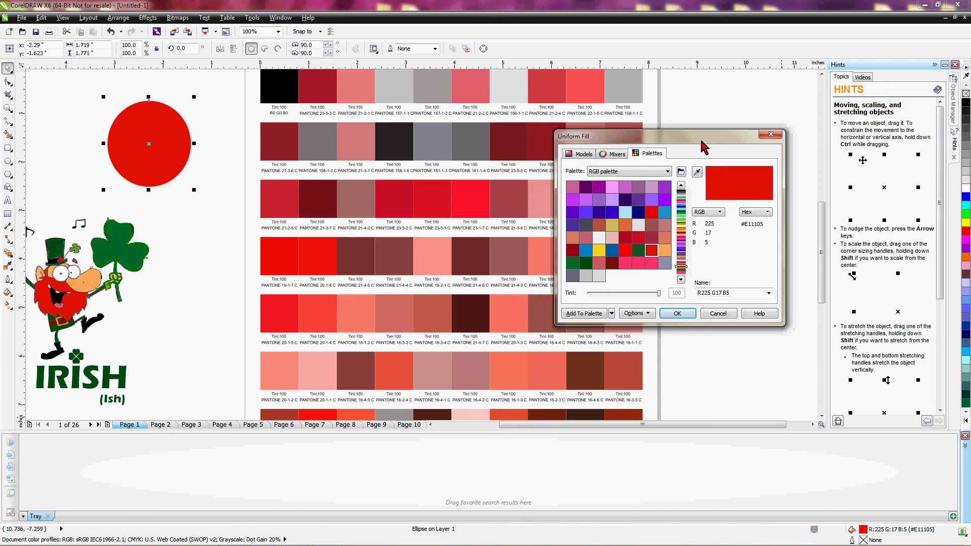
pyautogui.click(663, 174)
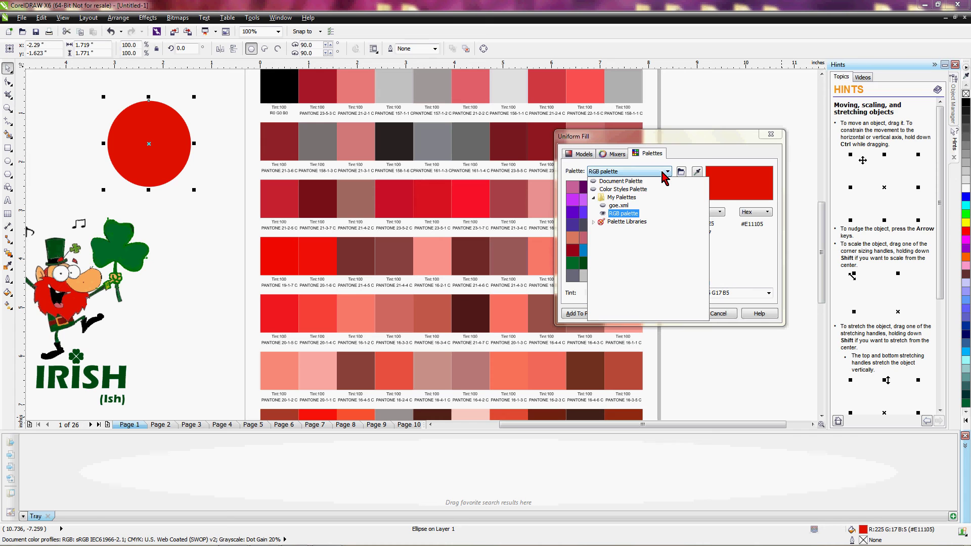
pyautogui.click(639, 182)
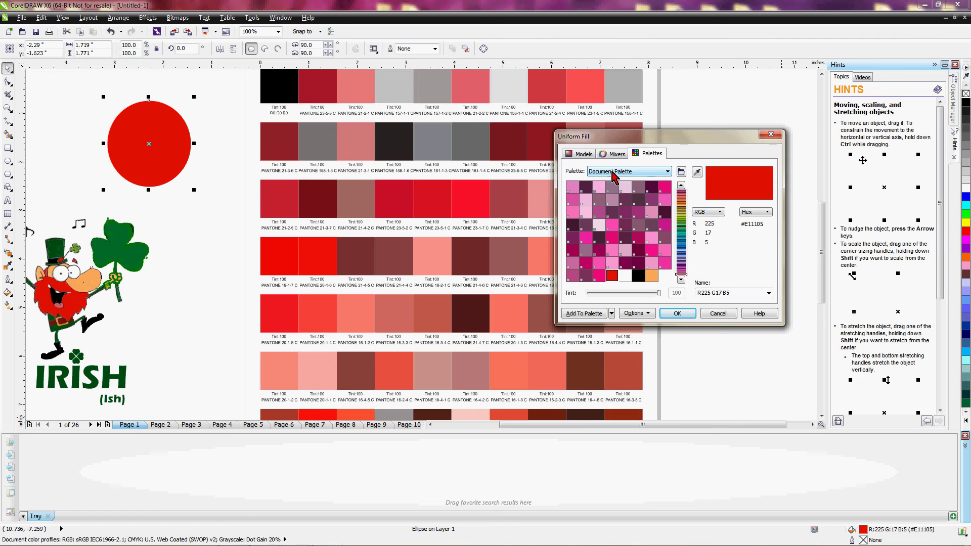
# Step: Sample several red, pink and grey PANTONE chart swatches with the fill eyedropper to compare them with the circle's old color
pyautogui.click(697, 171)
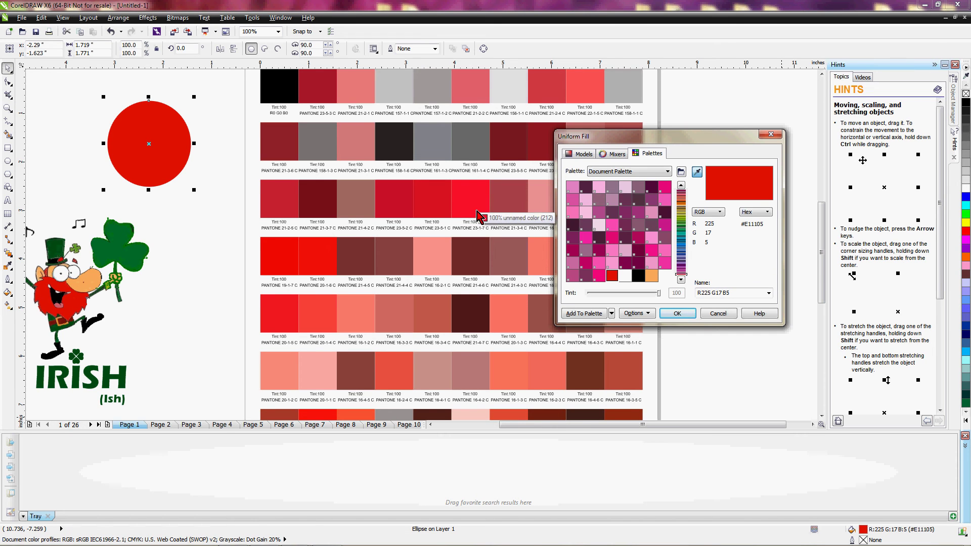
pyautogui.click(371, 259)
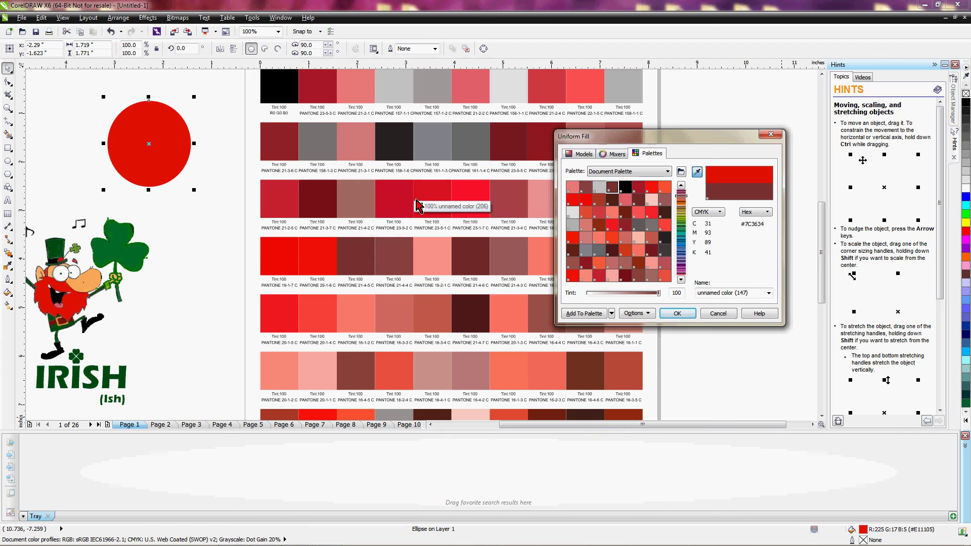
pyautogui.click(444, 198)
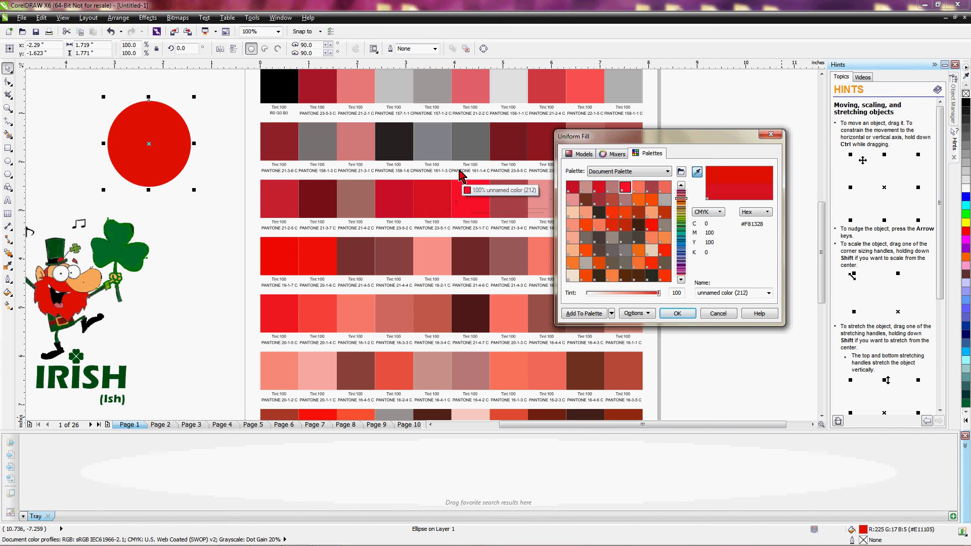
pyautogui.click(476, 145)
pyautogui.click(462, 81)
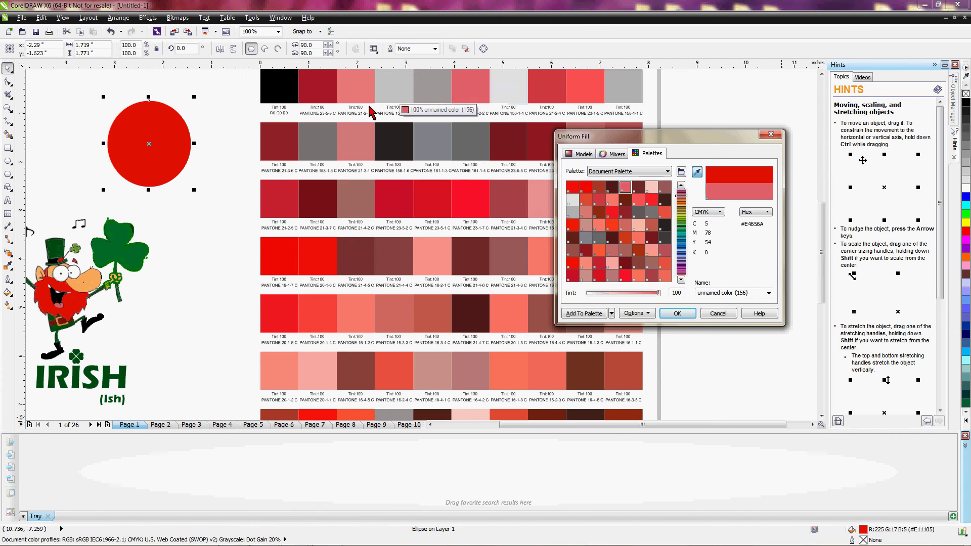
pyautogui.click(399, 87)
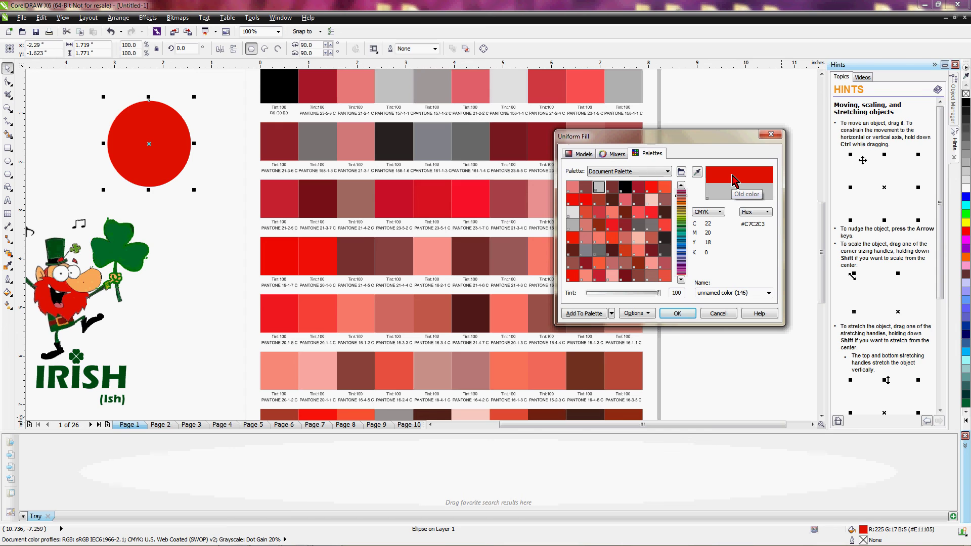
# Step: Sample the bright red PANTONE 19-1-7 C and 23-1-7 C swatches to compare each with the circle's old red
pyautogui.click(697, 172)
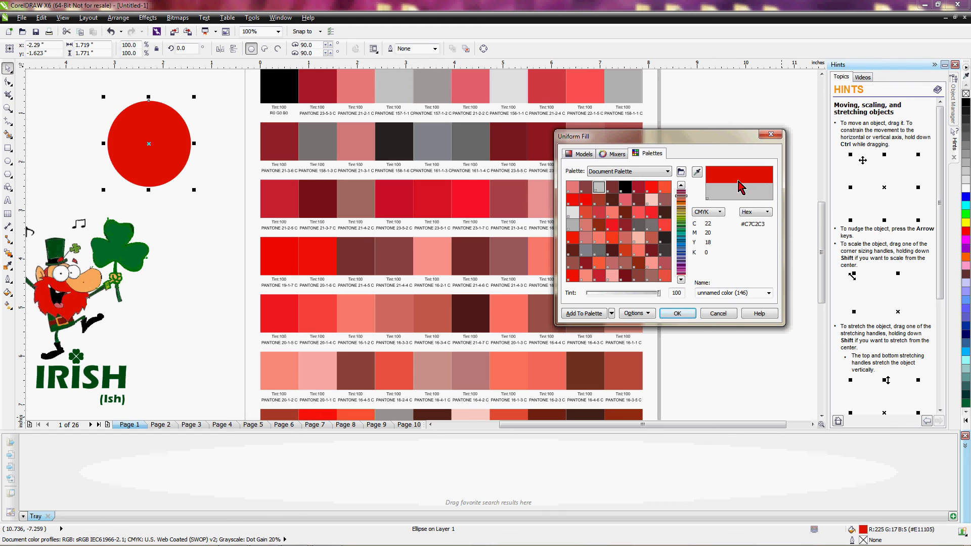
pyautogui.click(697, 172)
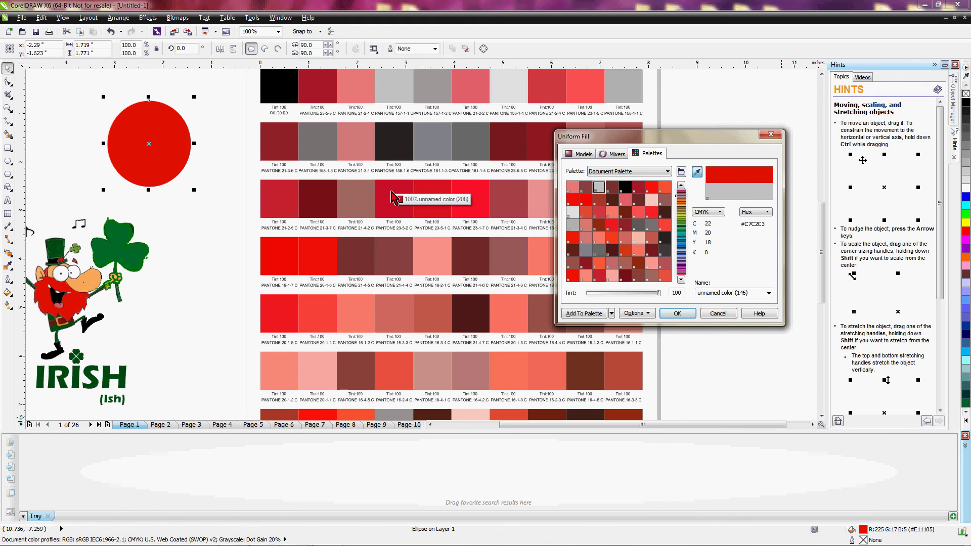
pyautogui.click(287, 266)
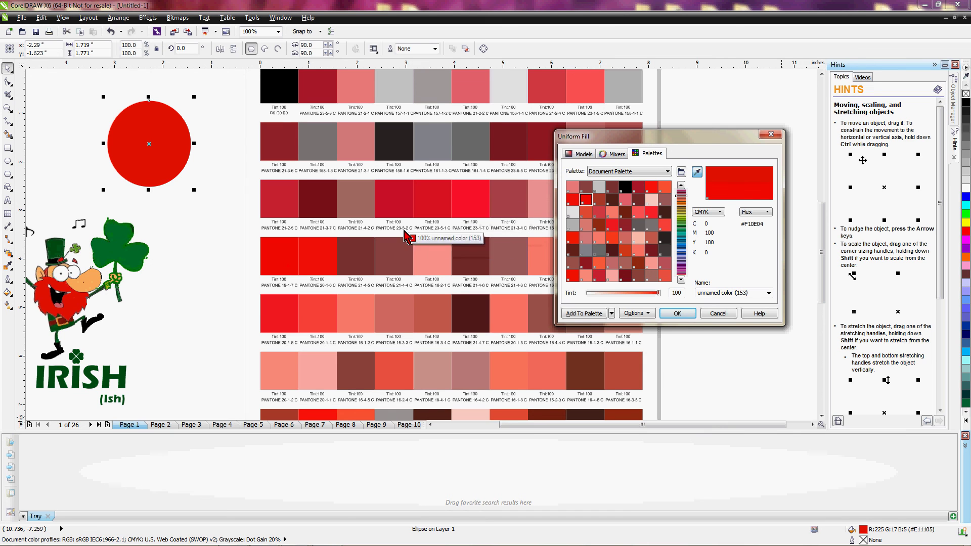
pyautogui.click(469, 198)
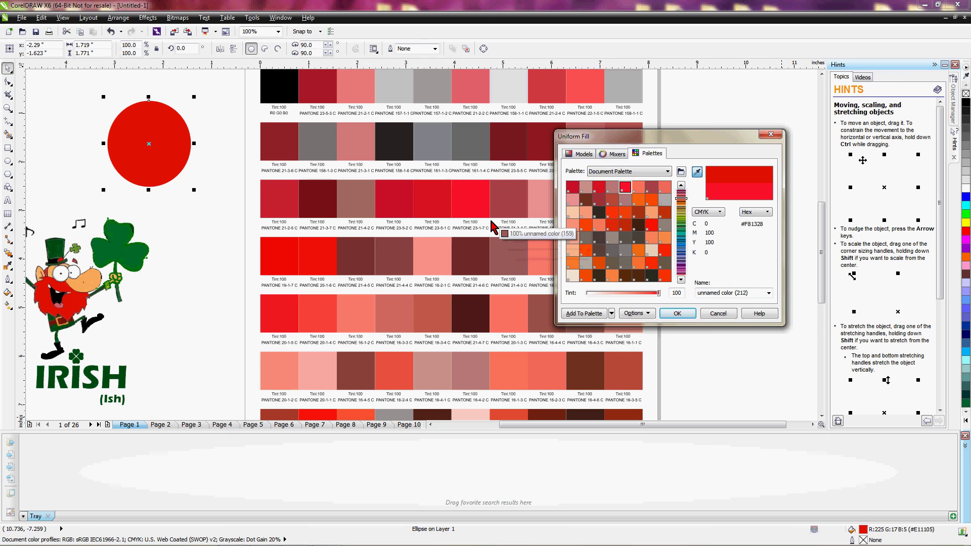
# Step: View the sampled swatch's color values in RGB and return the color model to Automatic
pyautogui.click(697, 172)
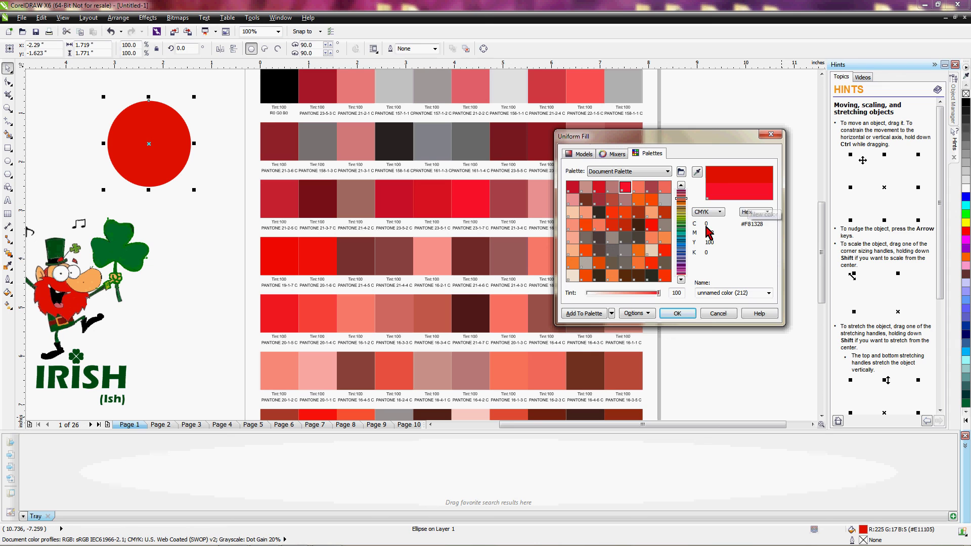
pyautogui.click(721, 213)
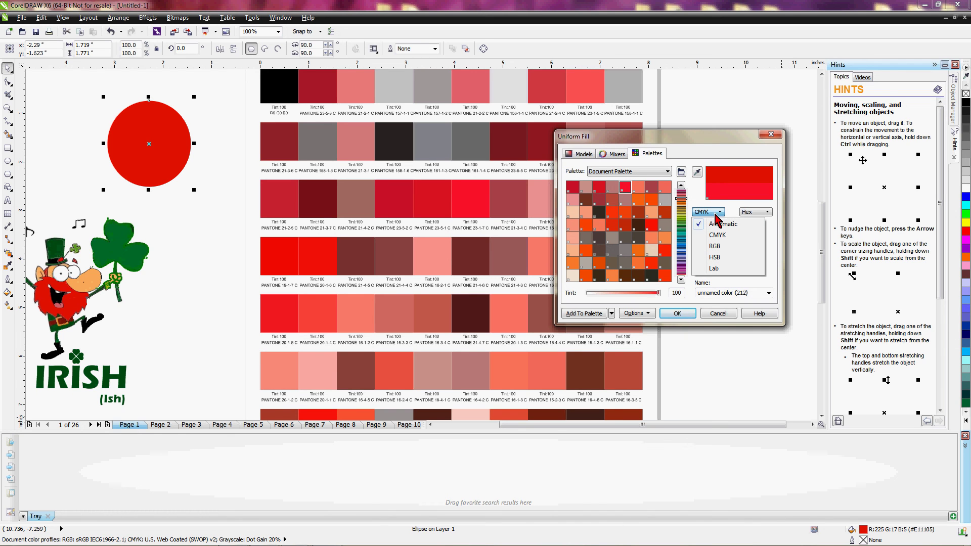
pyautogui.click(723, 252)
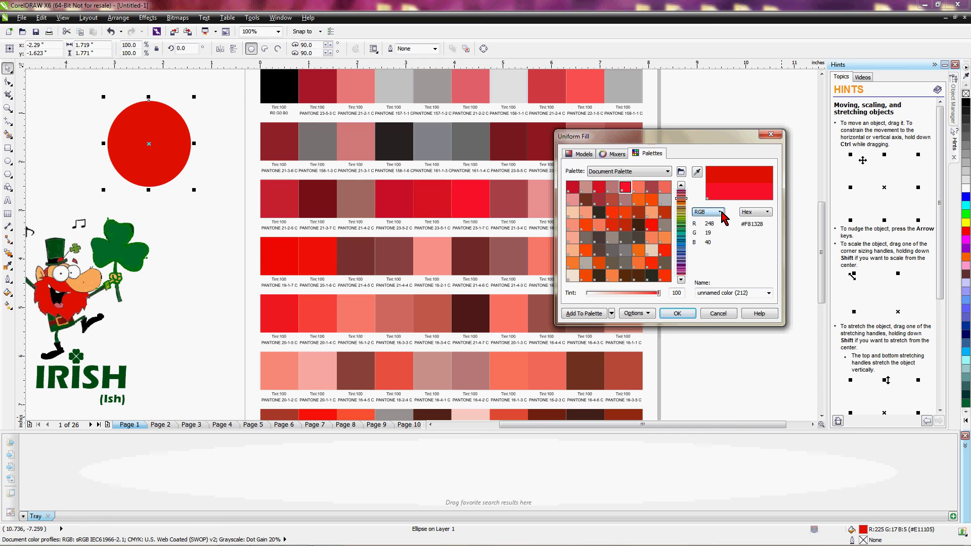
pyautogui.click(719, 212)
pyautogui.click(720, 226)
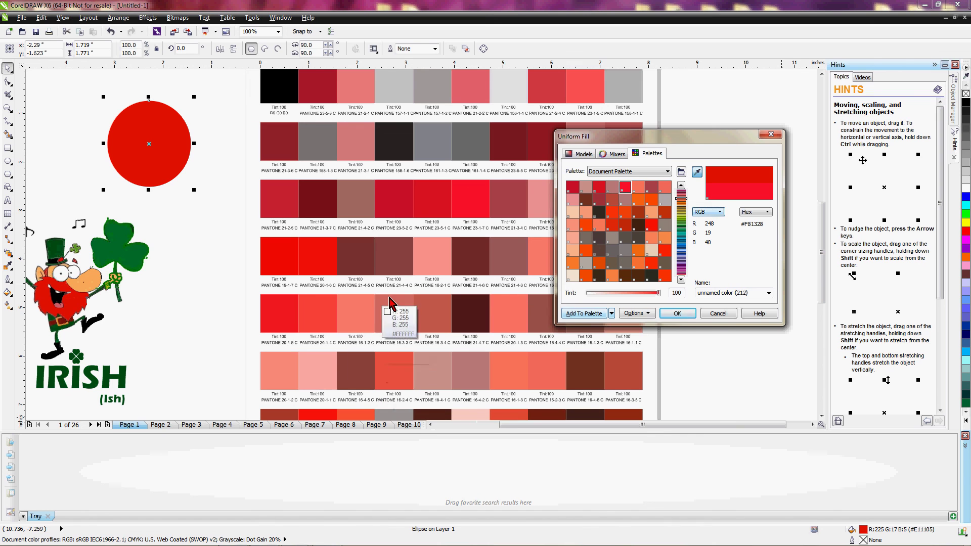
# Step: Sample more red swatches across the PANTONE chart to compare them with the circle's old red and read their CMYK values
pyautogui.click(325, 272)
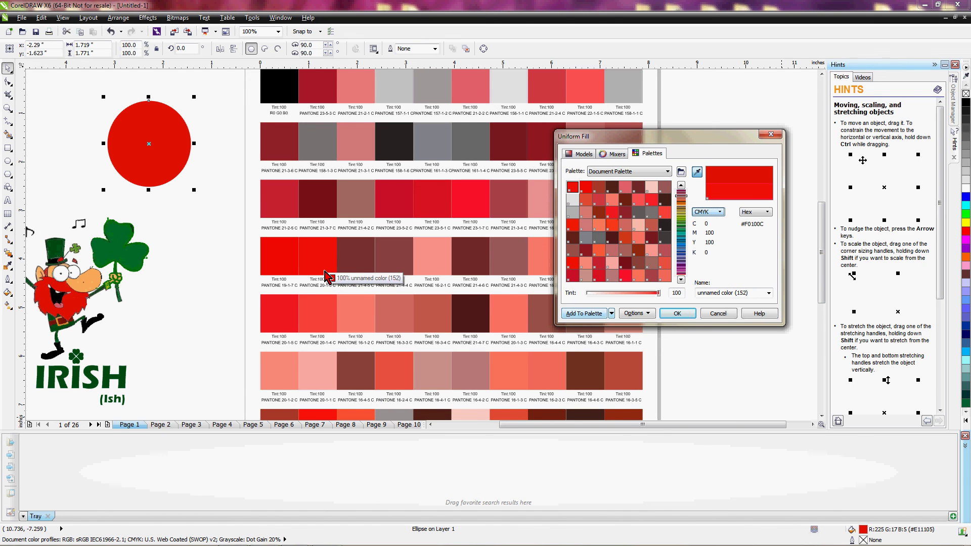
pyautogui.click(443, 204)
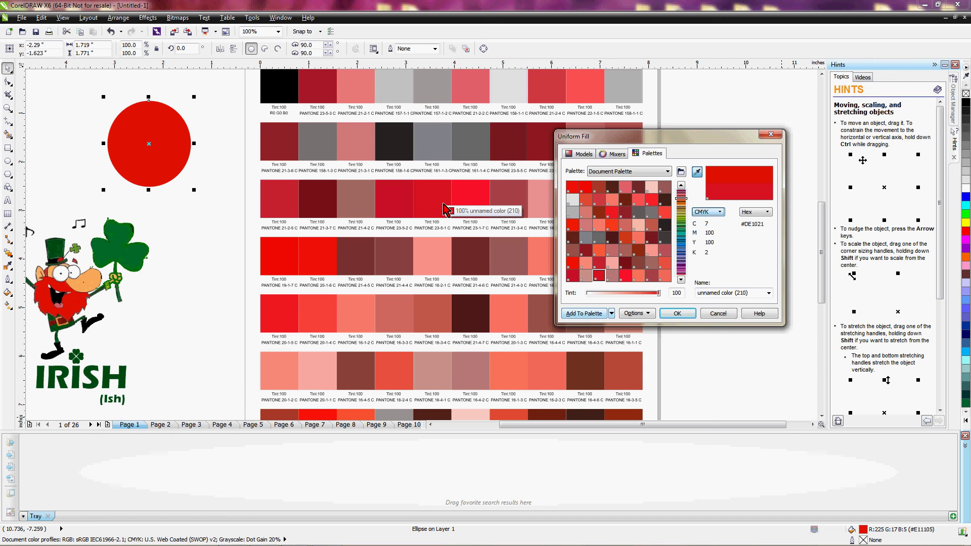
pyautogui.click(410, 205)
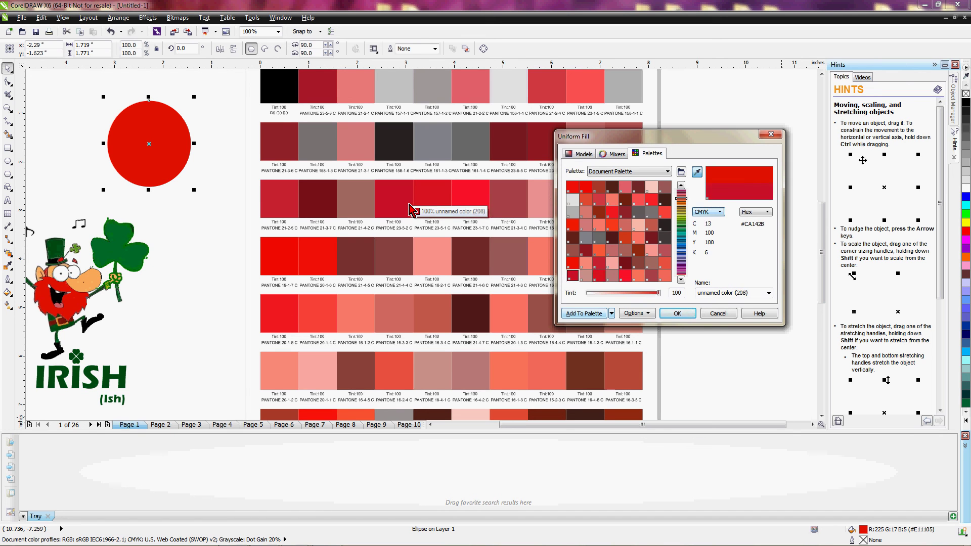
pyautogui.click(294, 203)
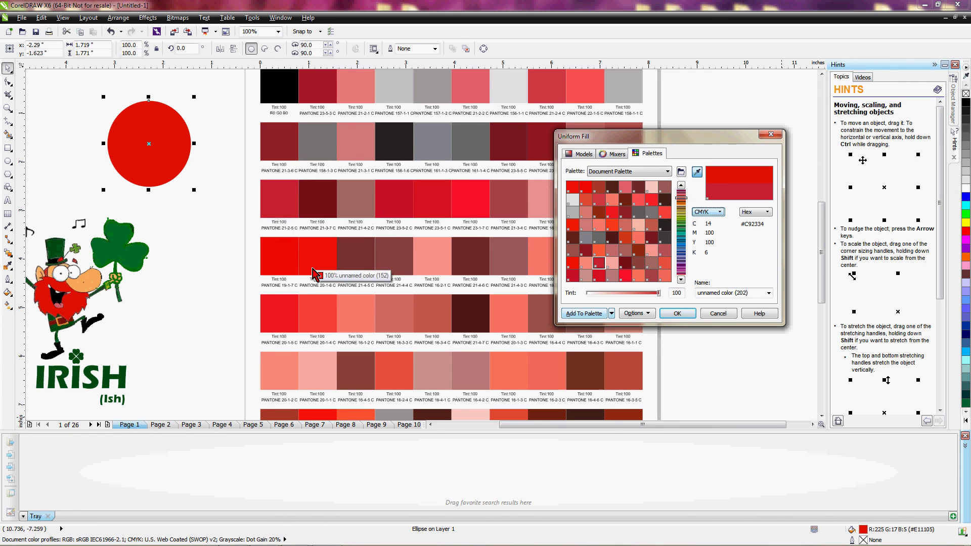
pyautogui.click(289, 324)
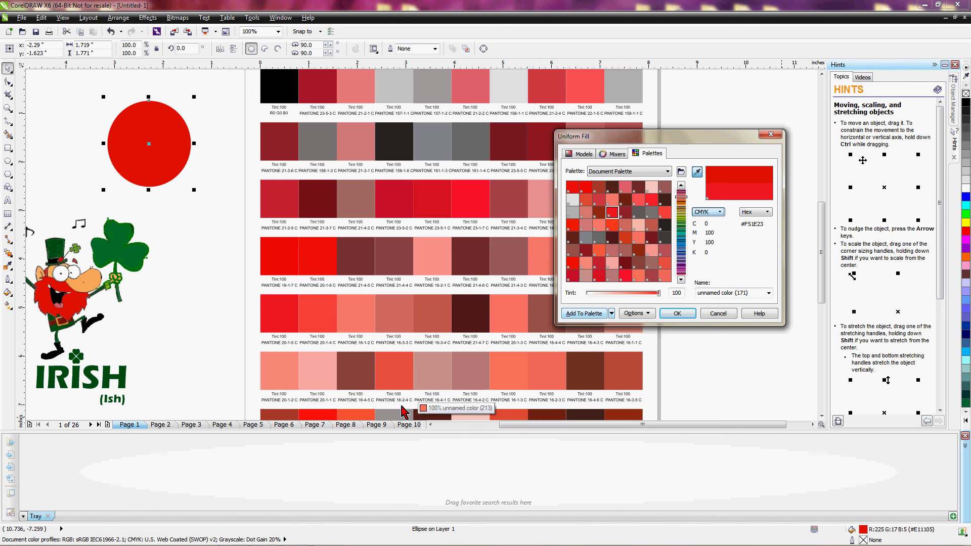
pyautogui.click(328, 415)
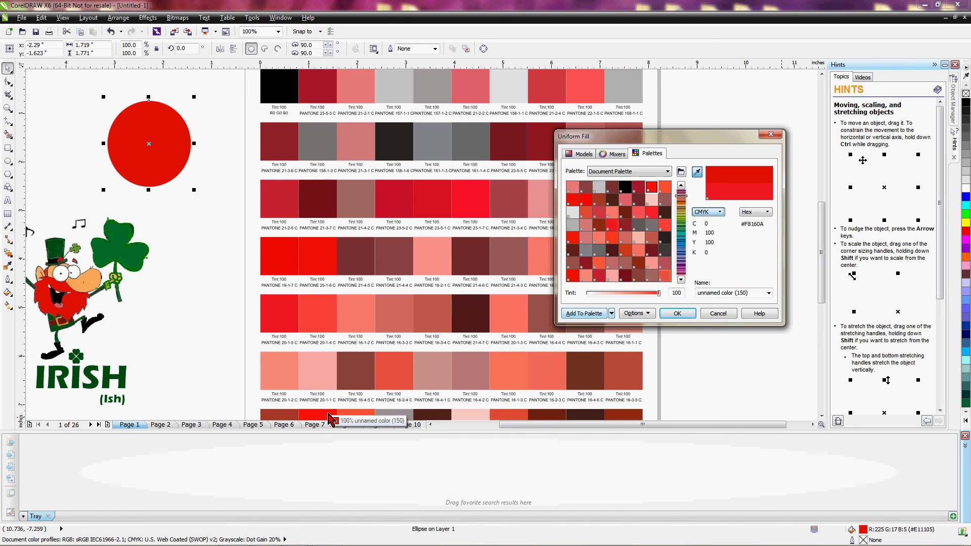
# Step: Sample the PANTONE 23-5-1 C red (#DE1021), add it to the palette and apply it as the circle's fill
pyautogui.click(404, 207)
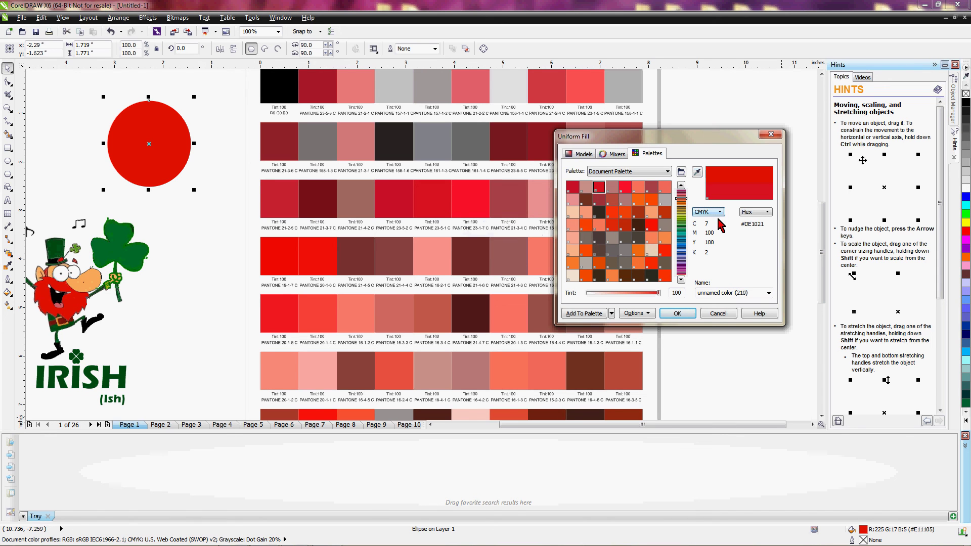
pyautogui.click(762, 215)
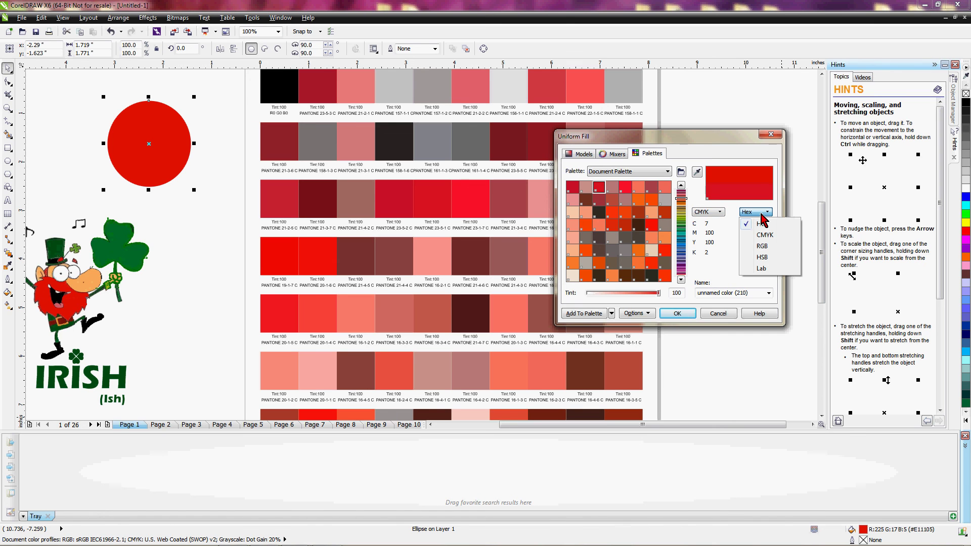
pyautogui.click(729, 214)
pyautogui.click(756, 212)
pyautogui.click(587, 314)
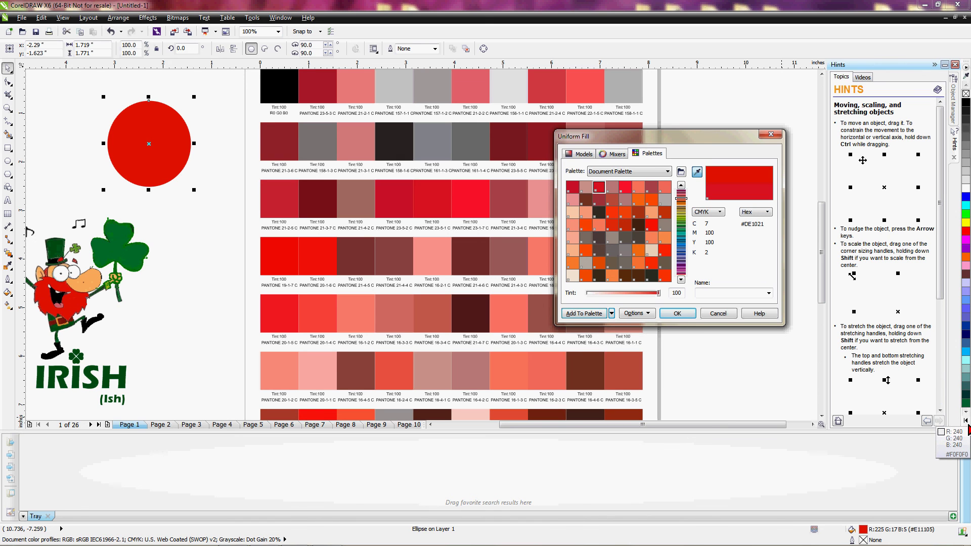
pyautogui.click(677, 315)
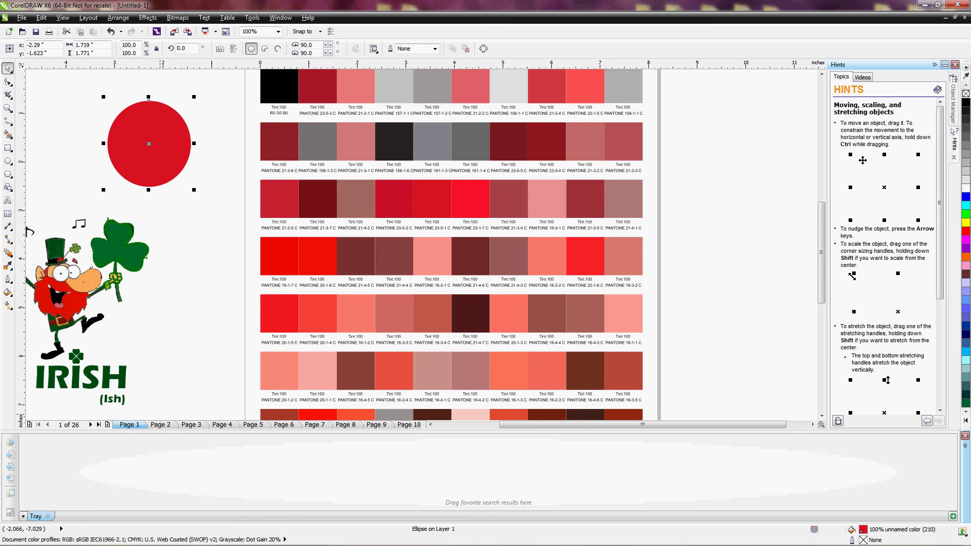
pyautogui.moveTo(325, 543)
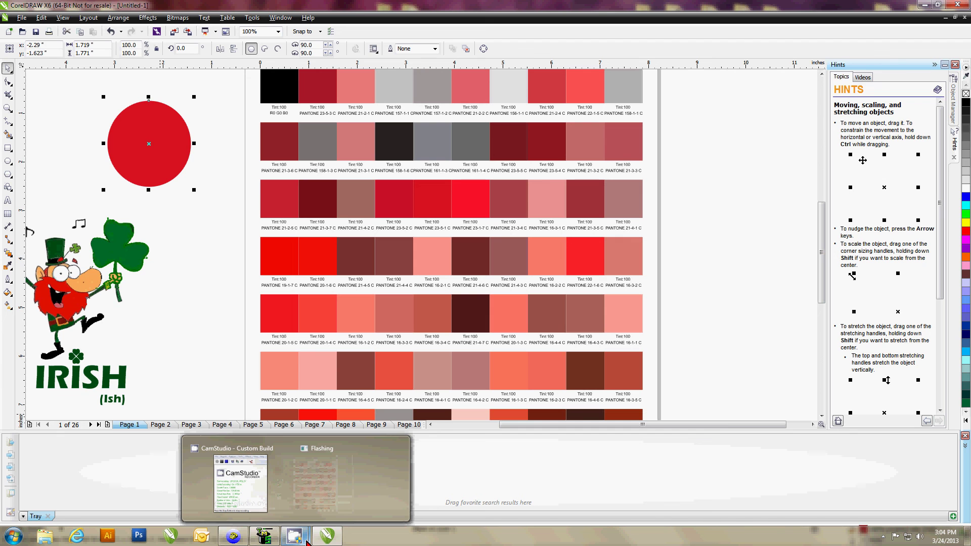